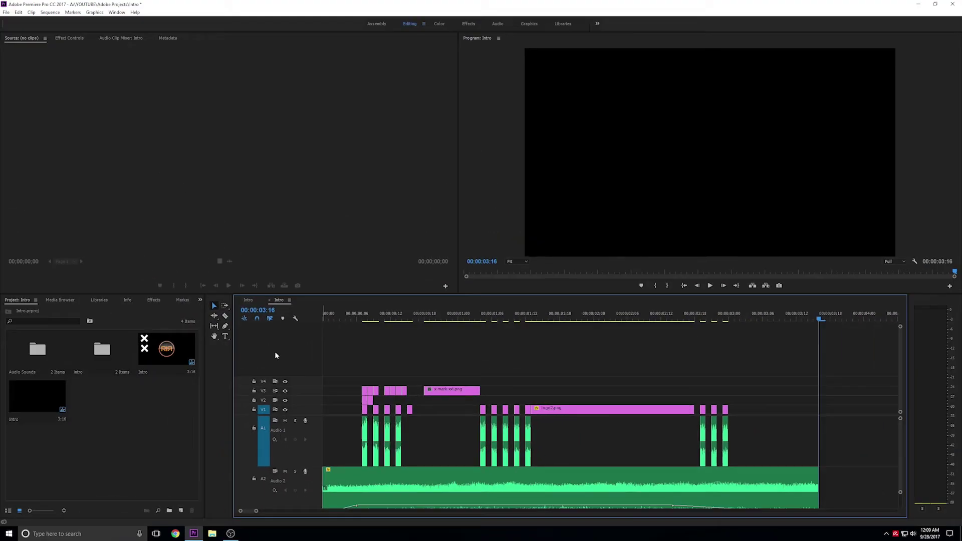
Step: Create a new 1920×1080 DSLR sequence with a 23.976 frames/second timebase
key(Home)
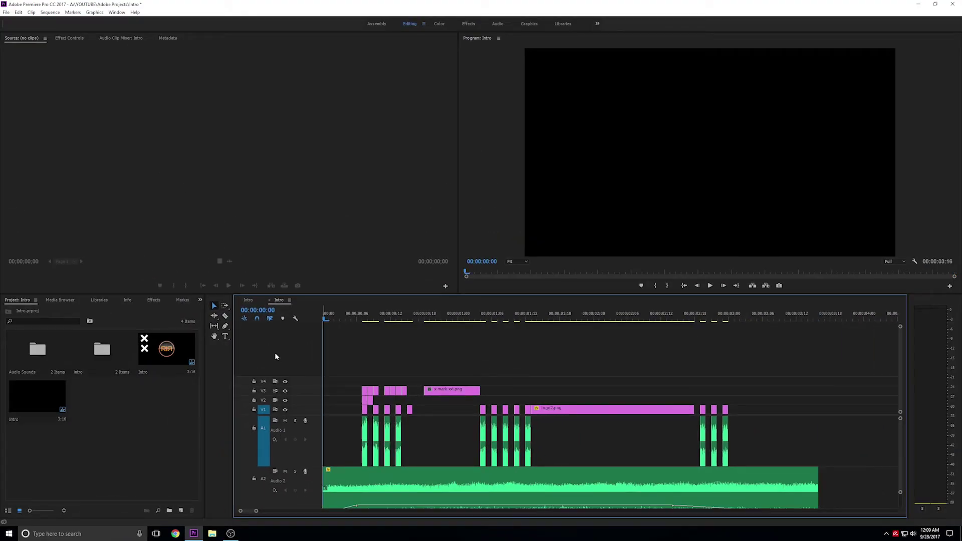
key(space)
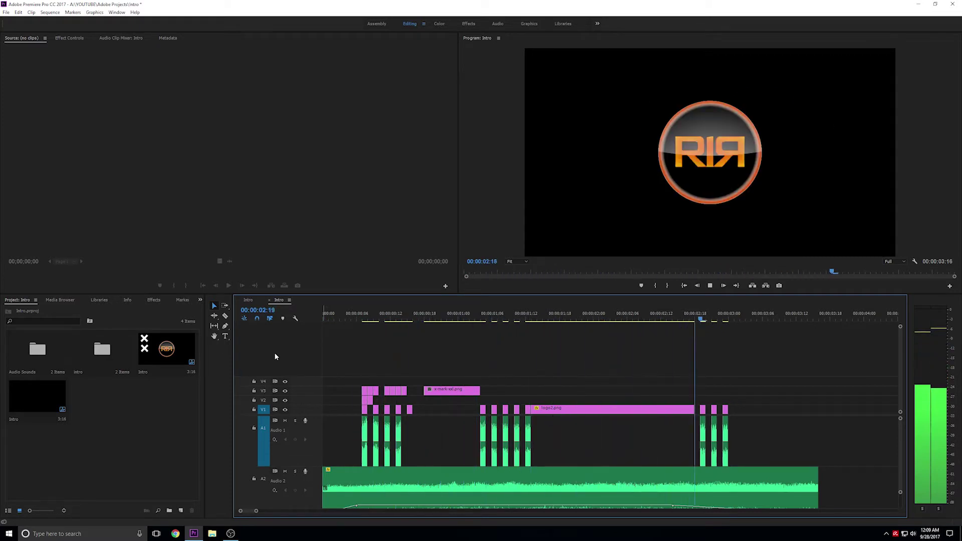
click(6, 12)
mouse_move(38, 24)
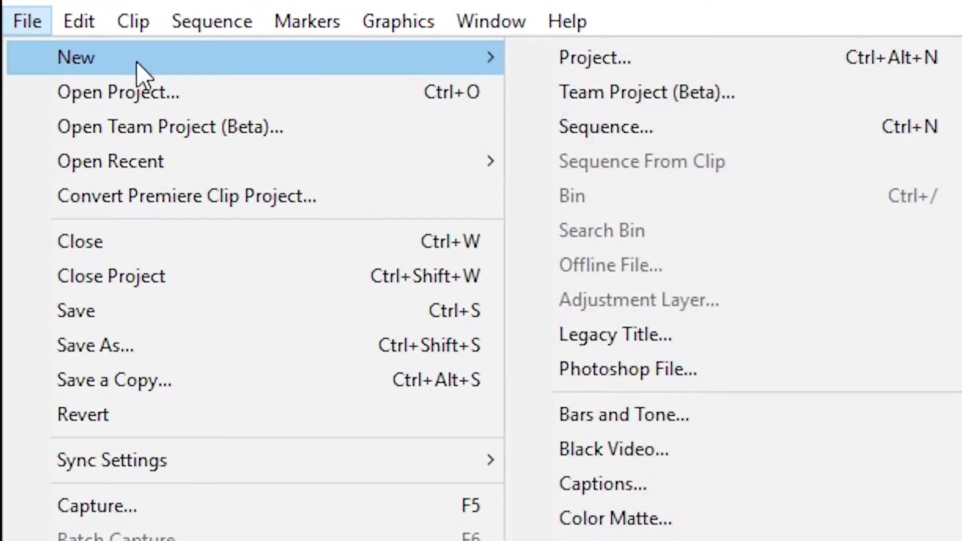
click(676, 129)
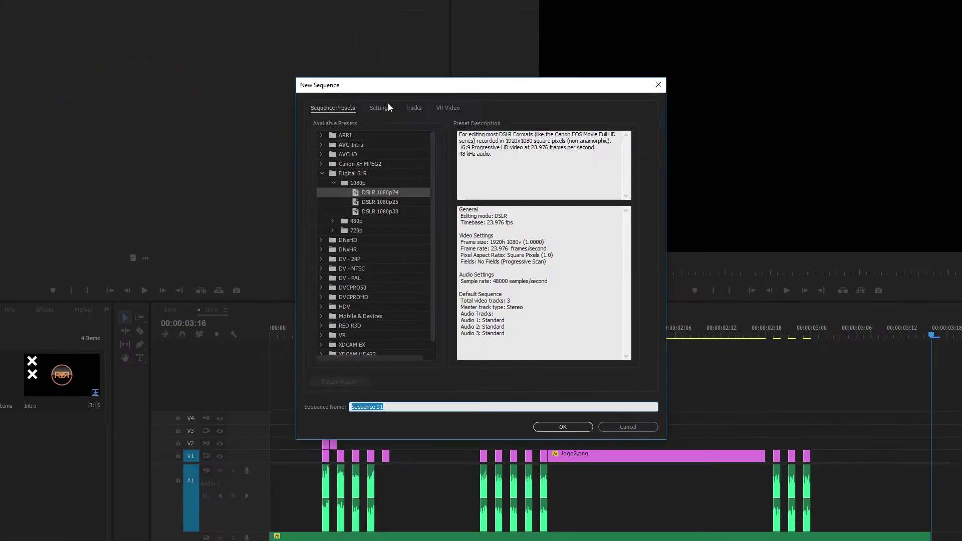
click(387, 106)
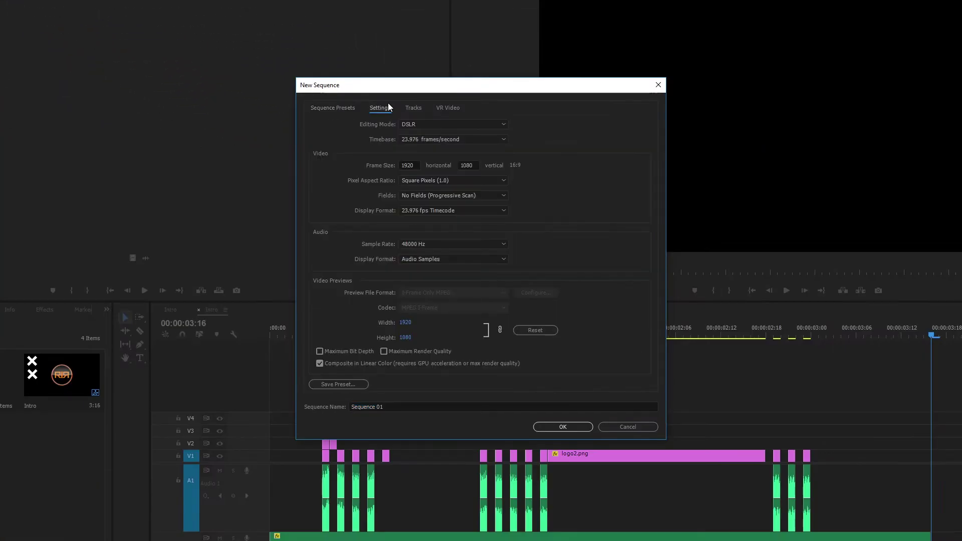
click(558, 254)
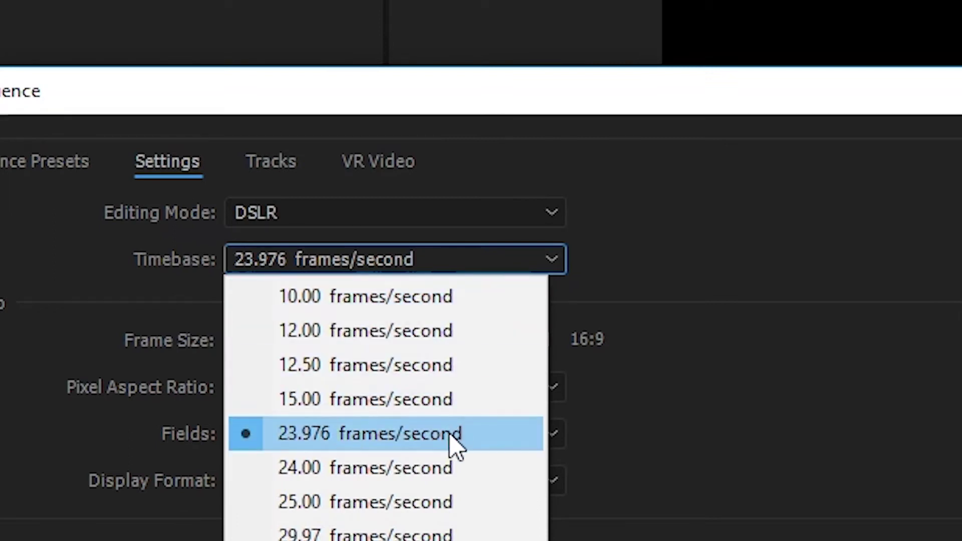
click(454, 440)
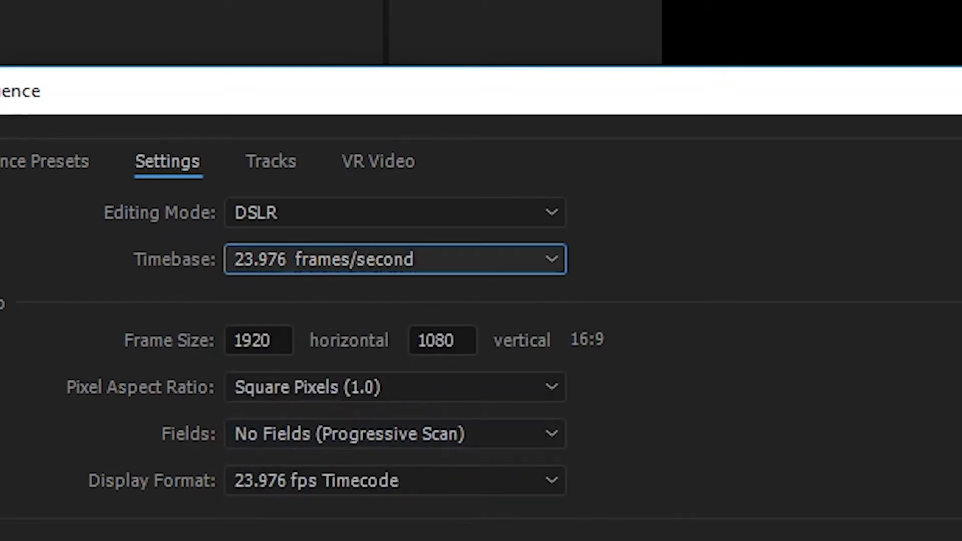
key(Return)
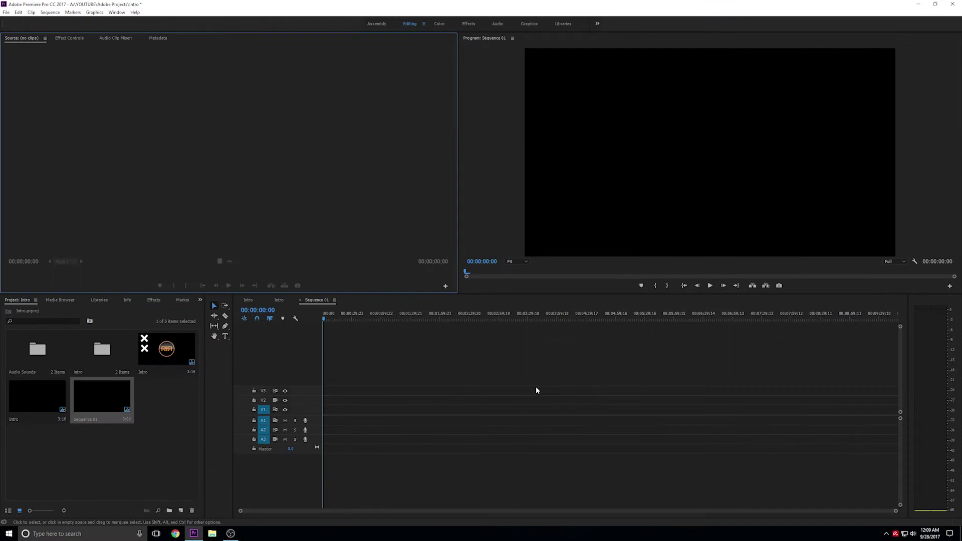
Step: Rename Sequence 01 to 'Tut' and select the Audio Sounds folder
click(92, 421)
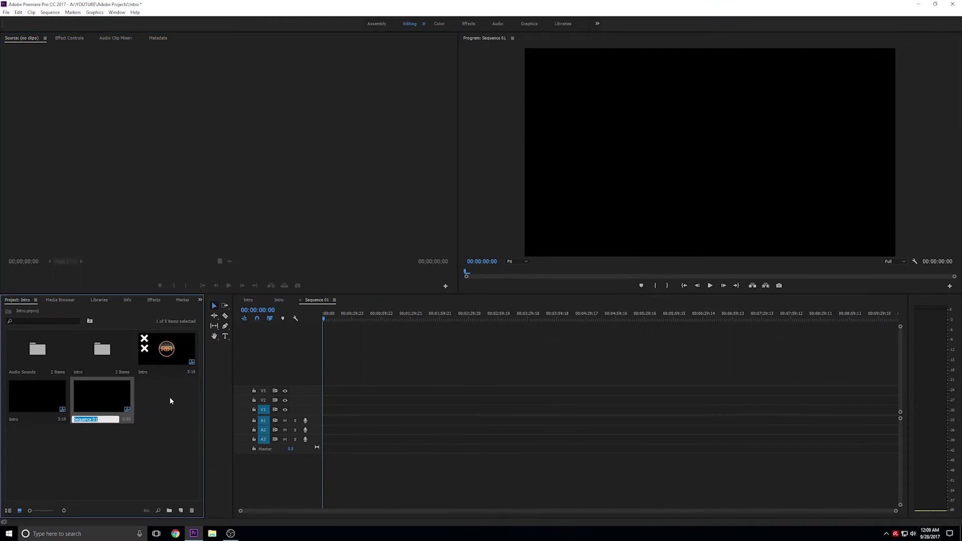
text(Tut)
key(Tab)
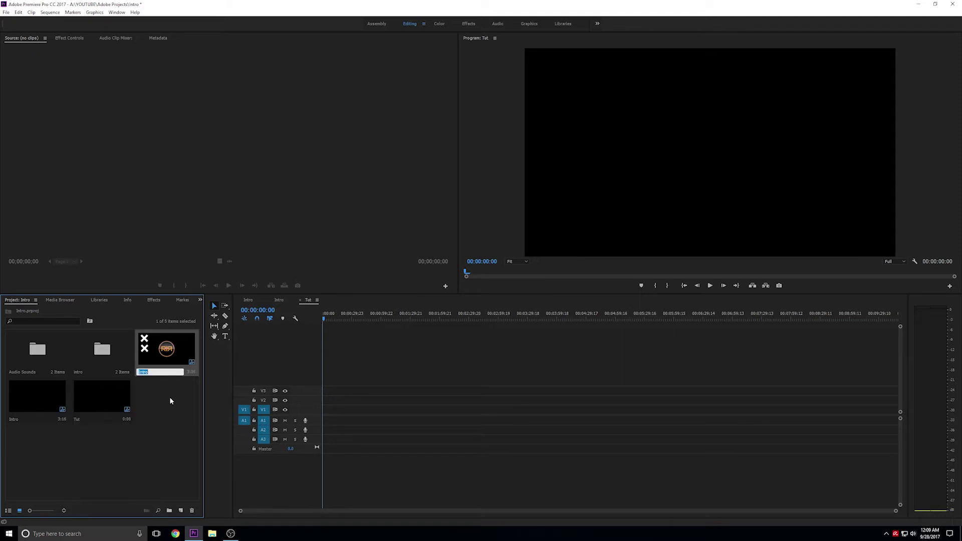
click(169, 397)
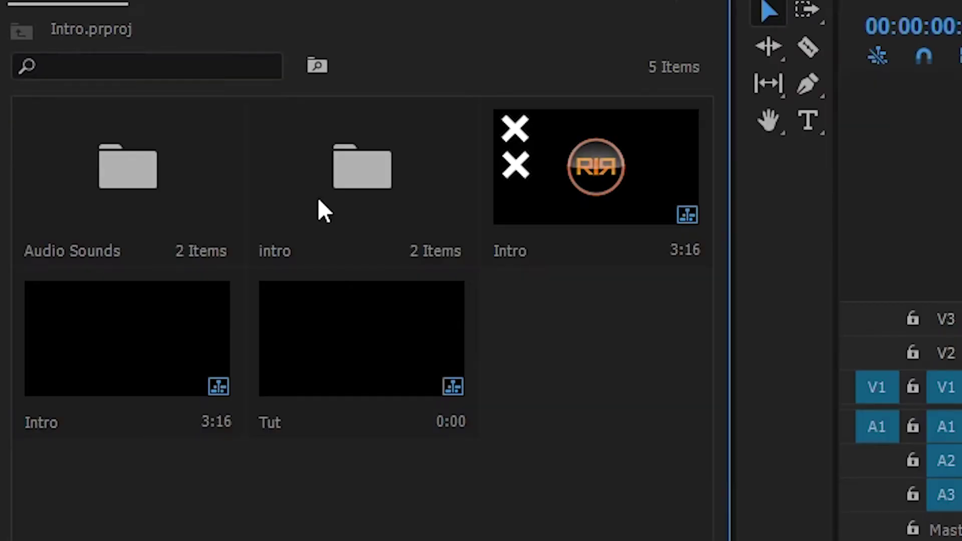
click(113, 181)
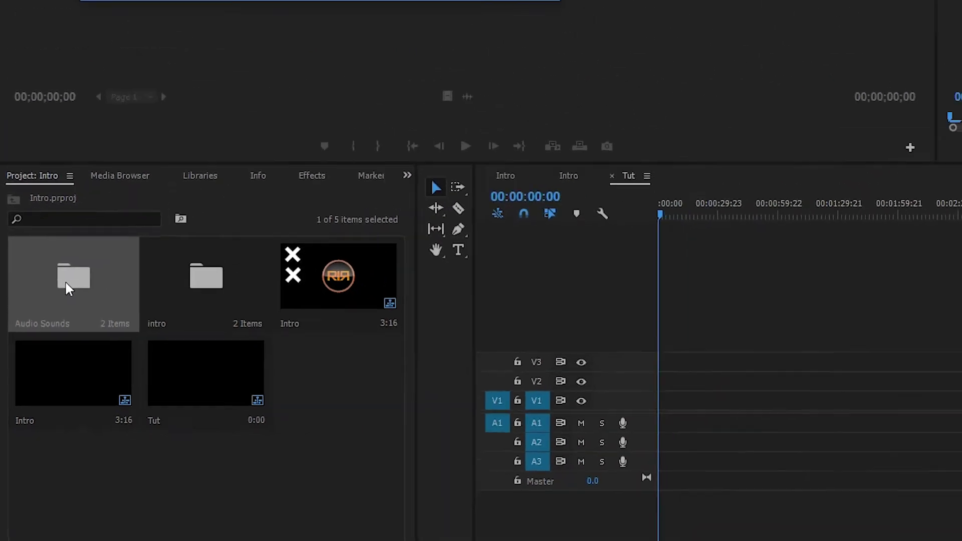
Step: Load Noise Pollution.wav from the Audio Sounds bin and set its in point at 02;24
double_click(68, 286)
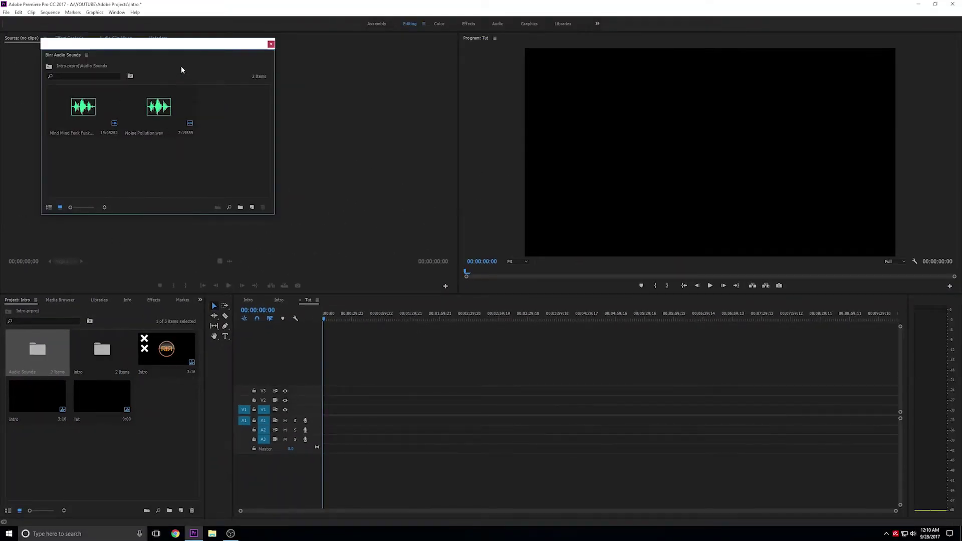
drag(188, 49, 170, 331)
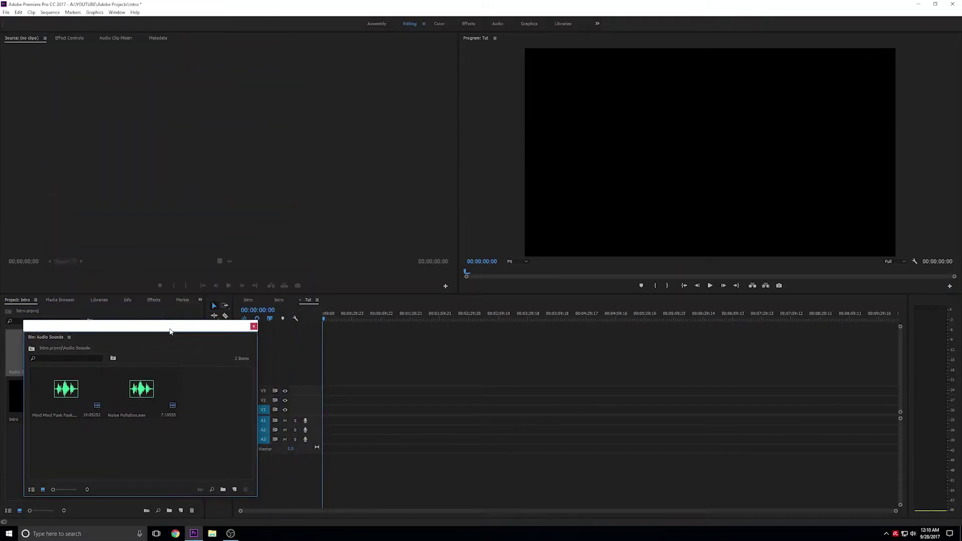
double_click(130, 397)
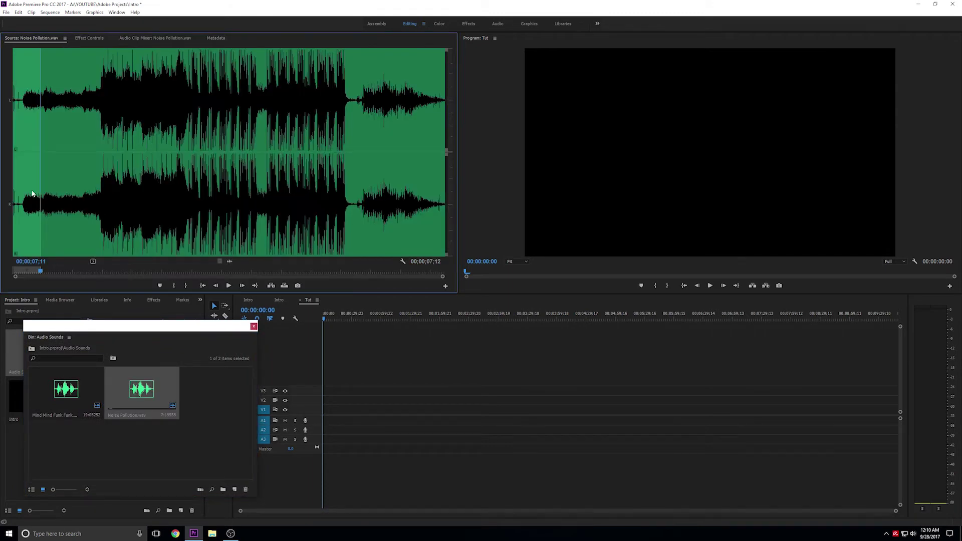
click(25, 189)
drag(97, 332, 113, 329)
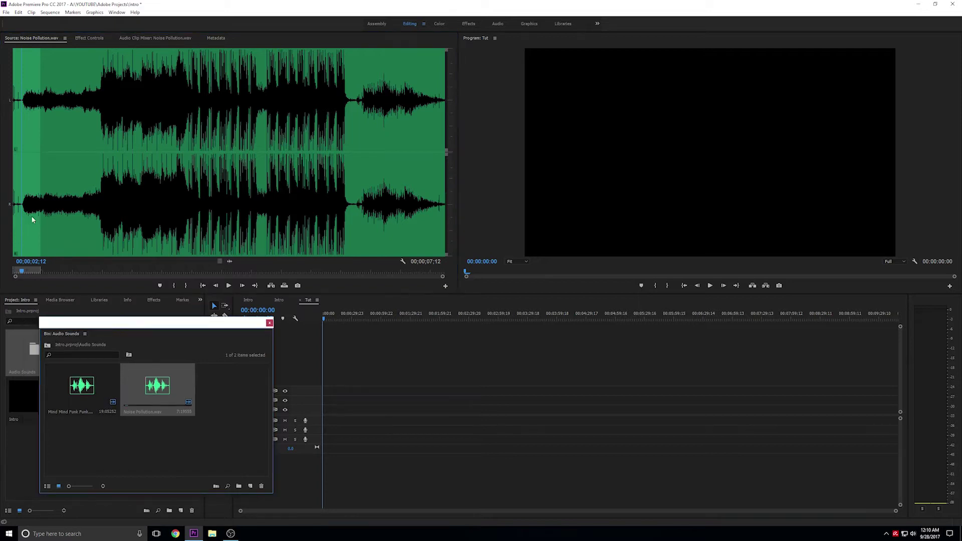
drag(22, 188, 23, 188)
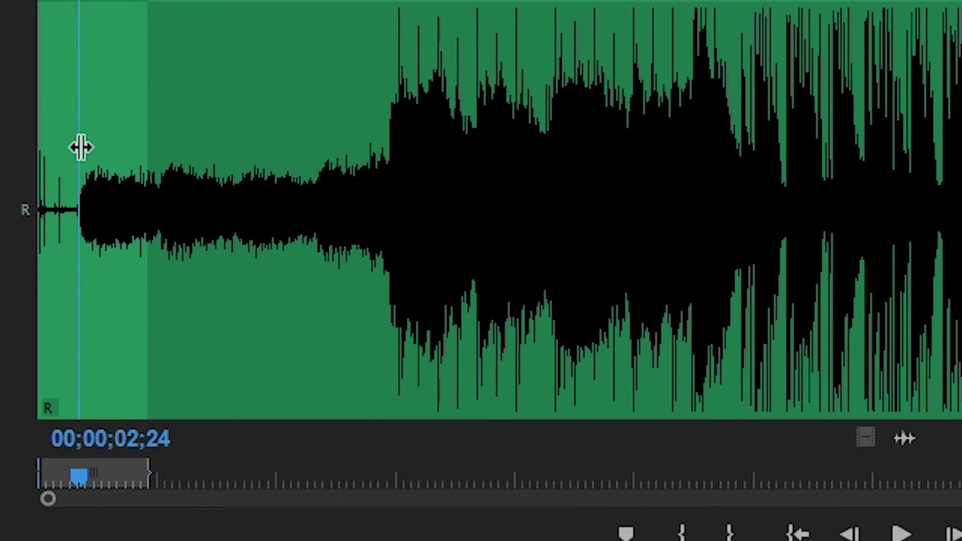
key(i)
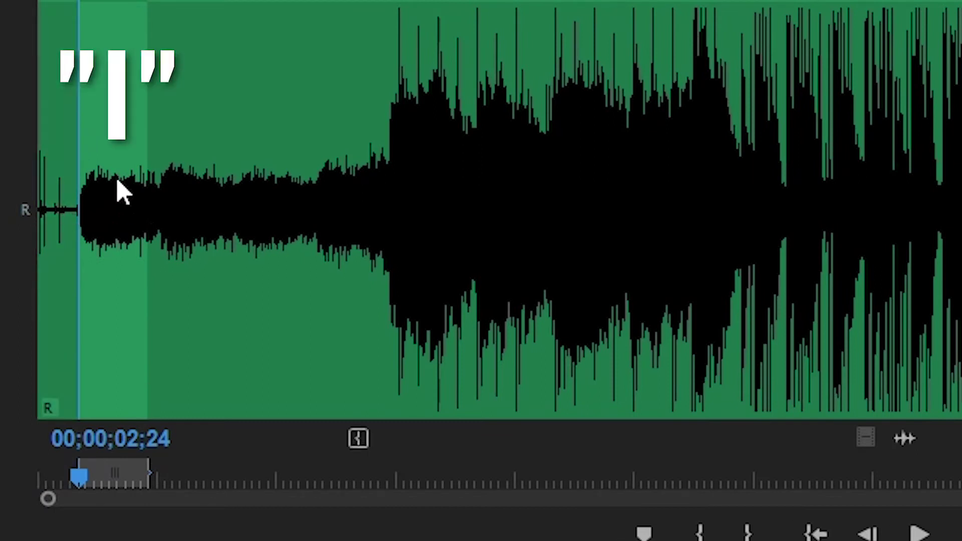
Step: Drag the trimmed Noise Pollution clip onto A2 at the start of Tut and close the bin
click(120, 163)
mouse_move(121, 150)
mouse_down()
mouse_move(134, 151)
mouse_move(110, 149)
mouse_move(134, 150)
mouse_up()
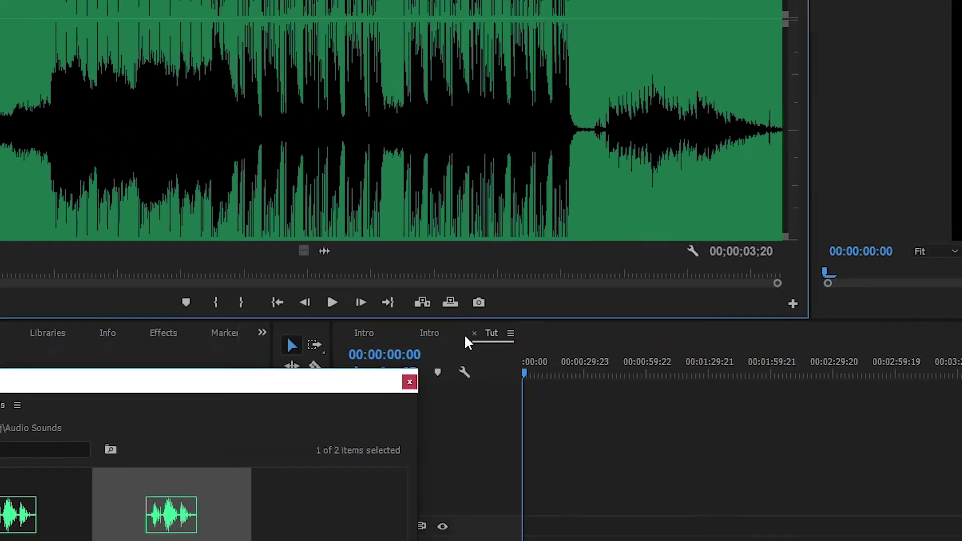
drag(468, 343, 325, 430)
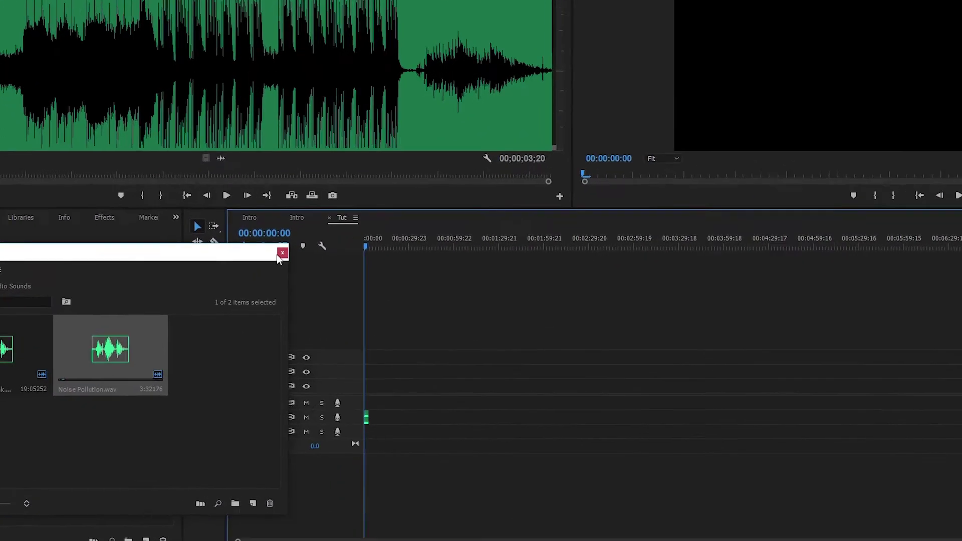
click(282, 253)
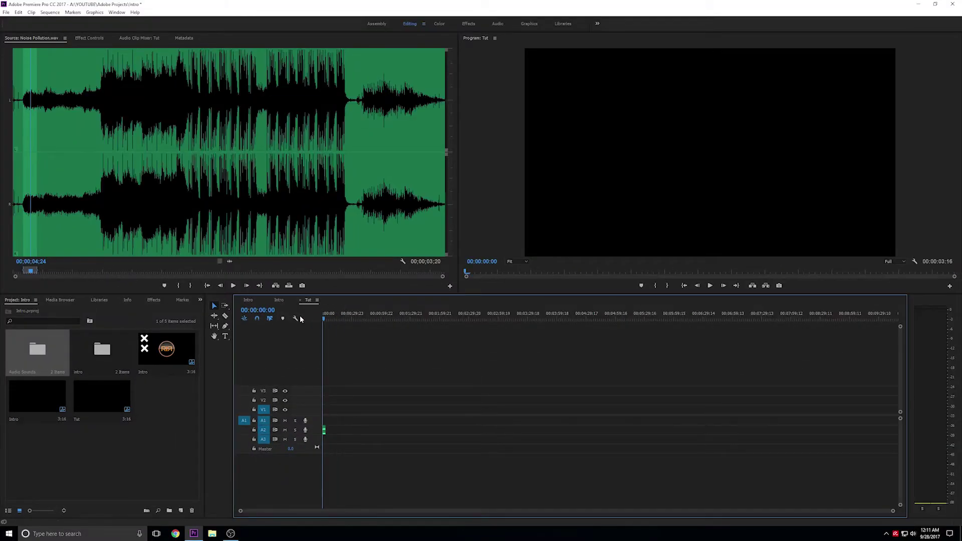
Step: Zoom into the timeline and rate-stretch the Noise Pollution clip longer to slow it
key(equal)
key(equal)
key(equal)
key(equal)
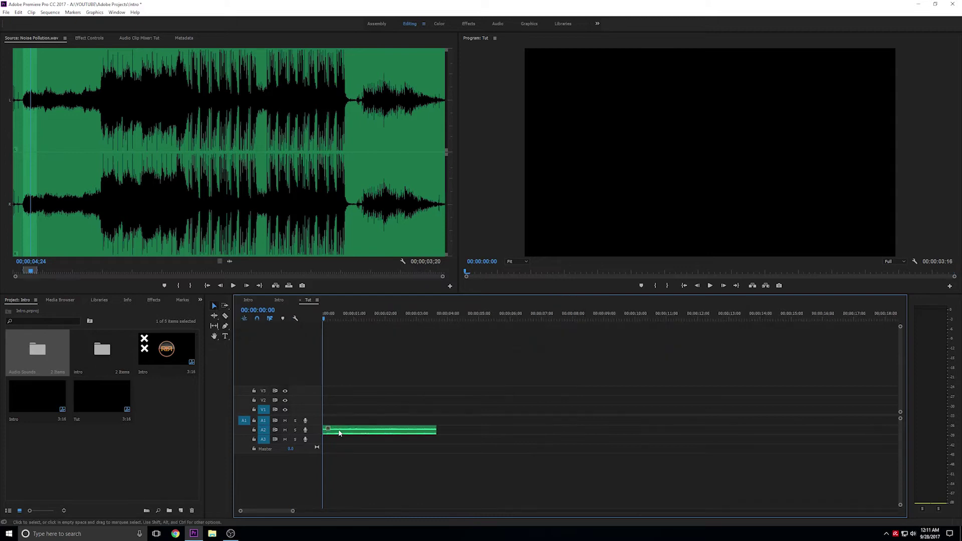
key(equal)
key(equal)
key(equal)
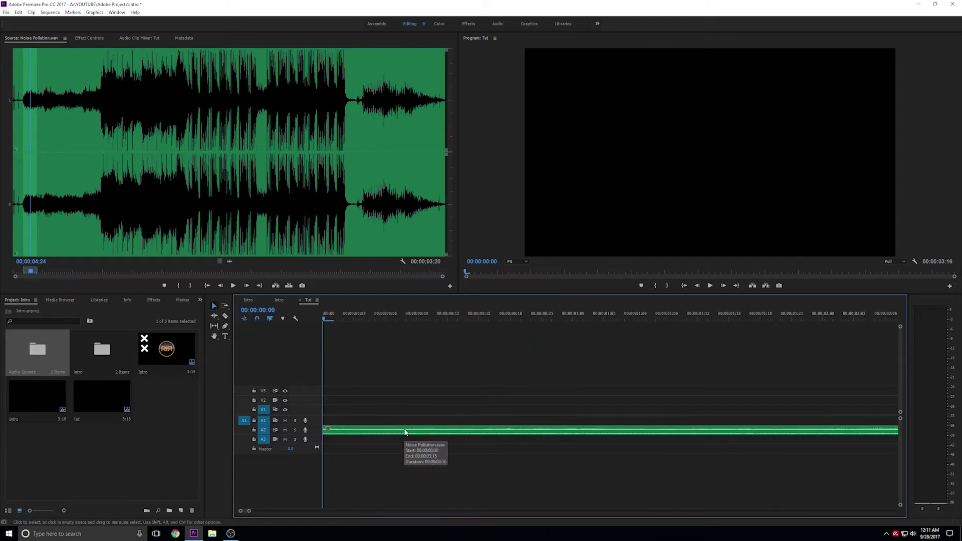
key(minus)
key(space)
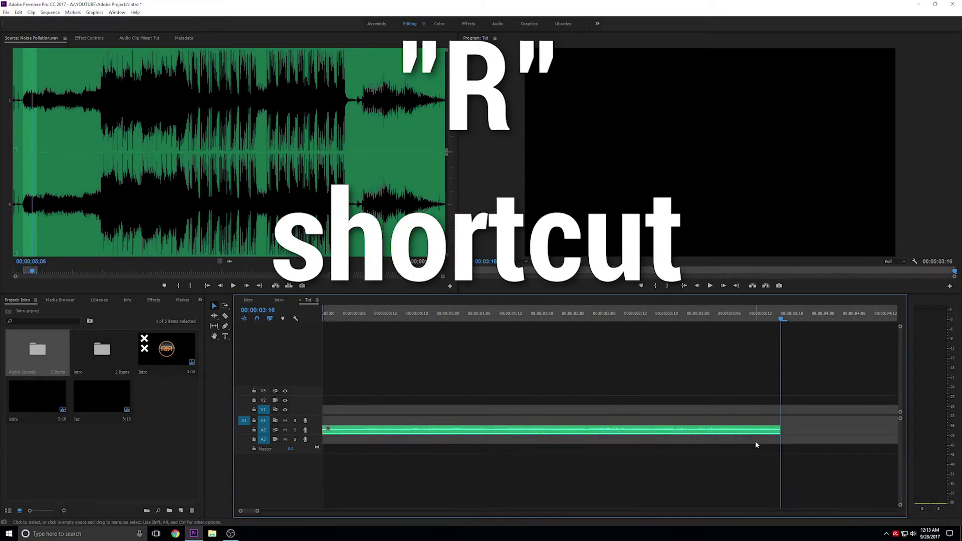
key(r)
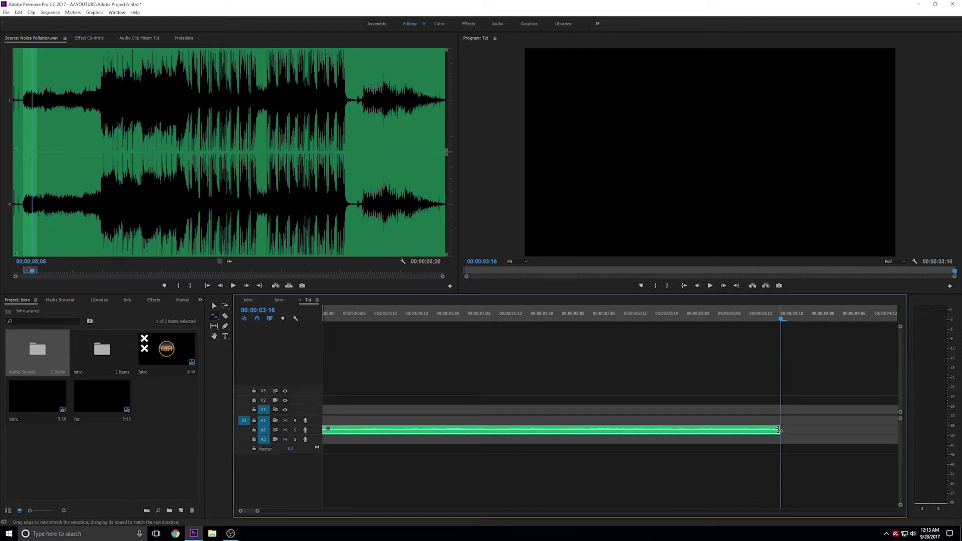
drag(779, 430, 799, 427)
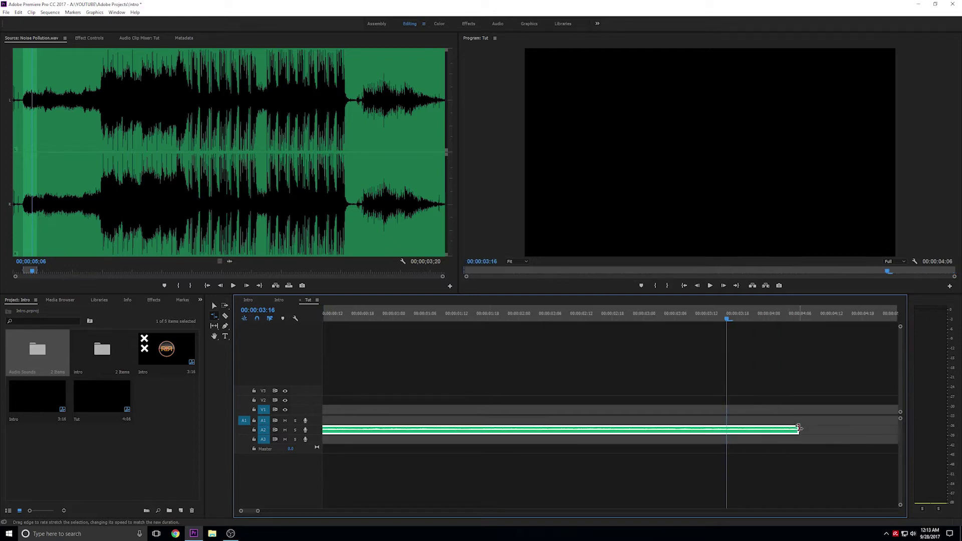
key(space)
Step: Extend the stretch to about 4:20, play the sequence from the start, and restore the Selection tool
key(minus)
key(space)
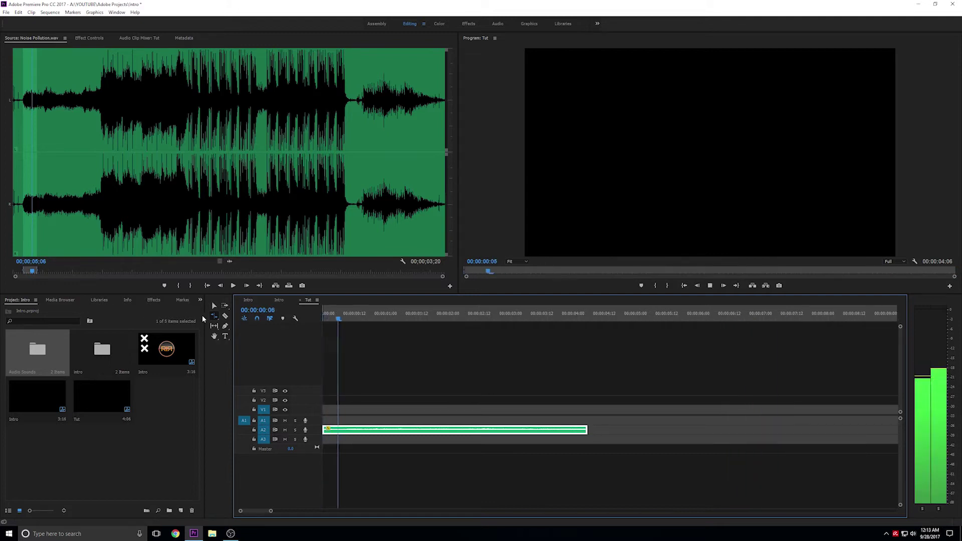
drag(587, 429, 619, 431)
key(space)
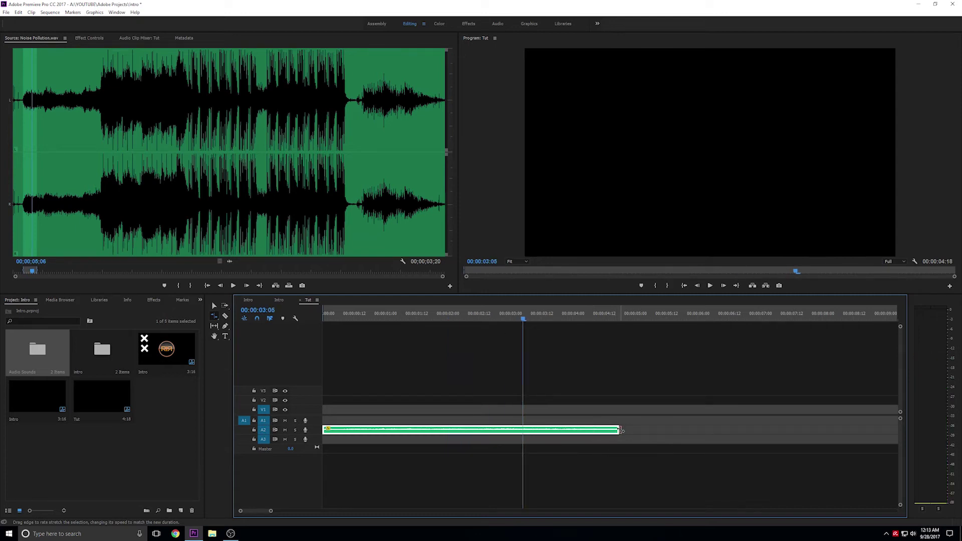
drag(620, 430, 625, 430)
key(Home)
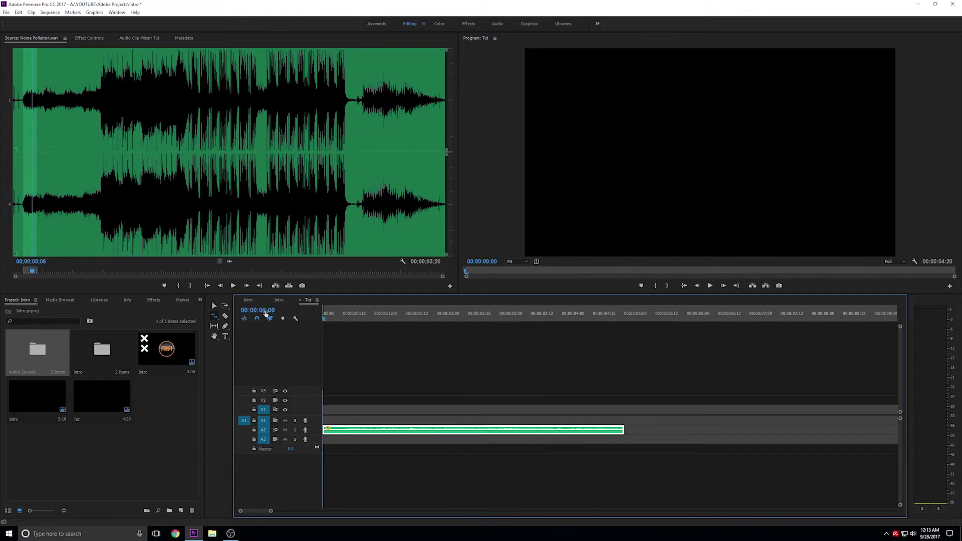
key(space)
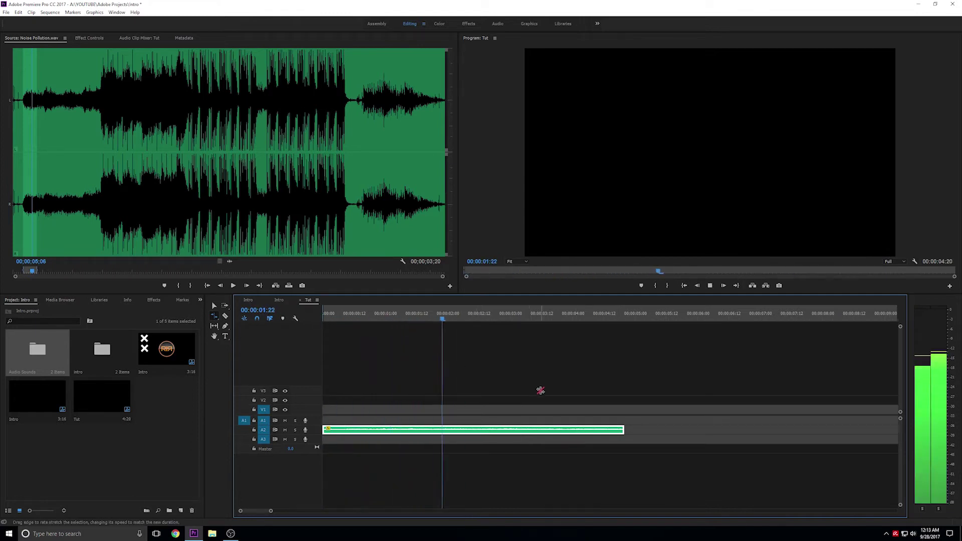
key(space)
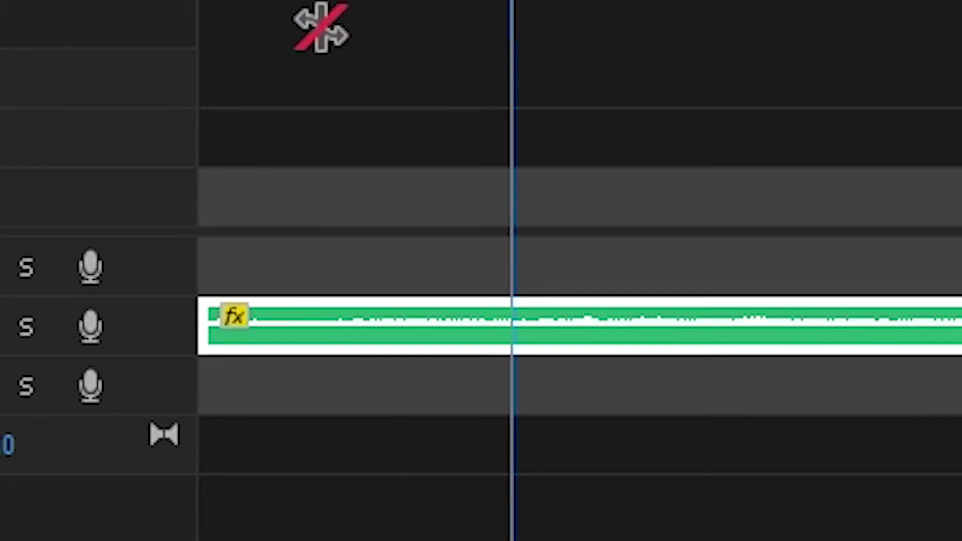
key(v)
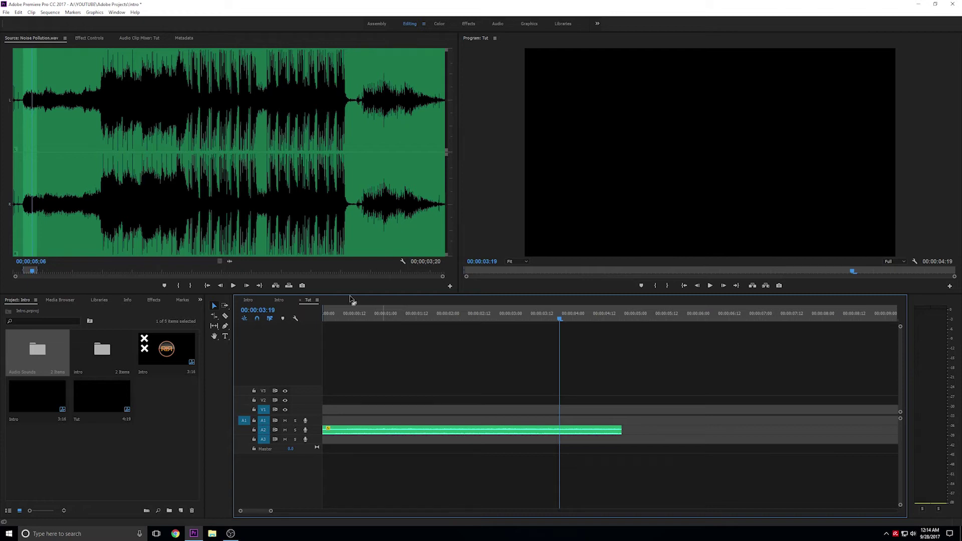
Step: Add volume keyframes at the clip start and frame 6, pulling the first to silence for a fade-in
double_click(316, 432)
scroll(315, 436, up, 5)
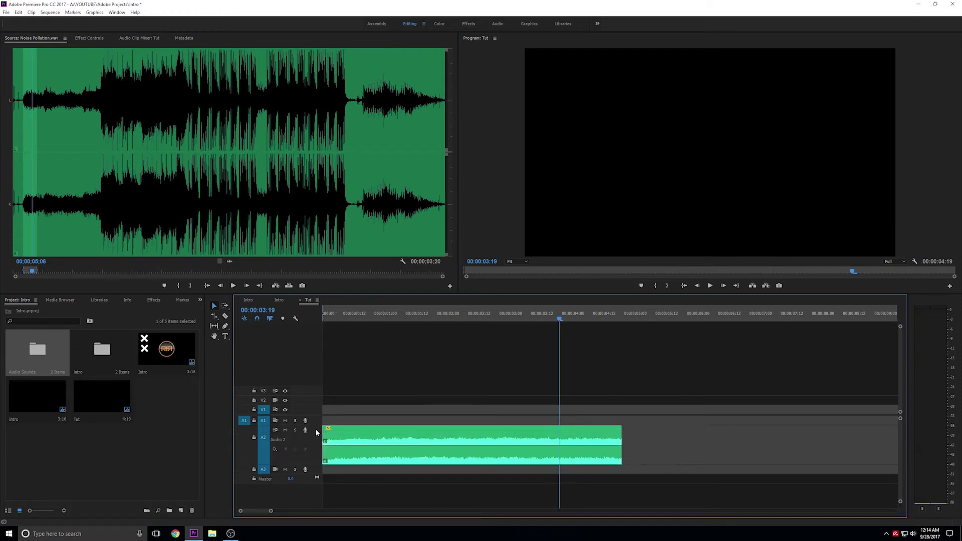
scroll(315, 446, up, 1)
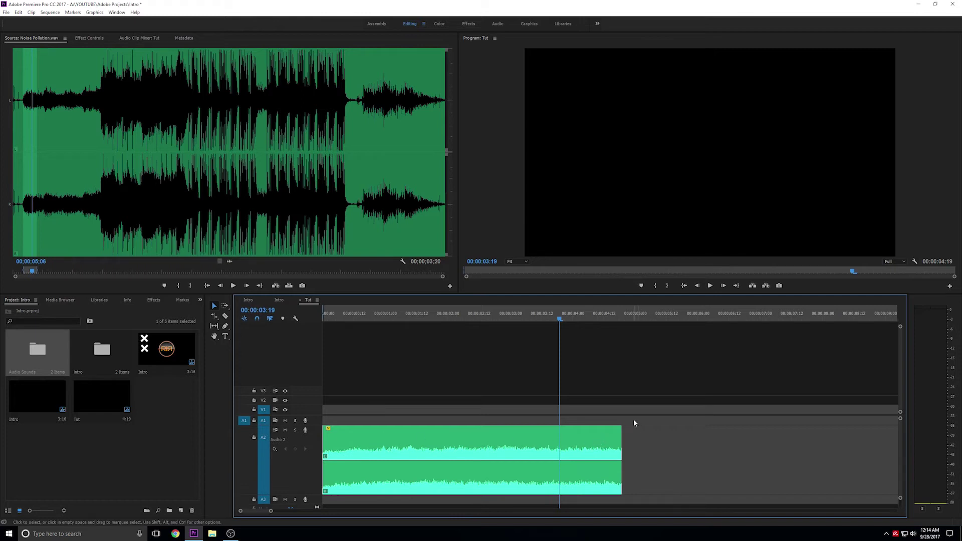
drag(560, 320, 279, 329)
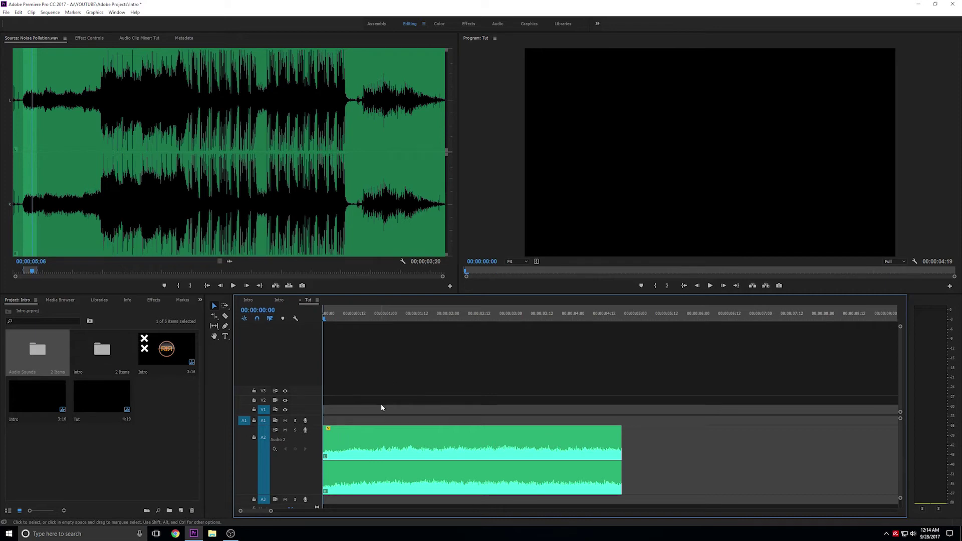
click(345, 443)
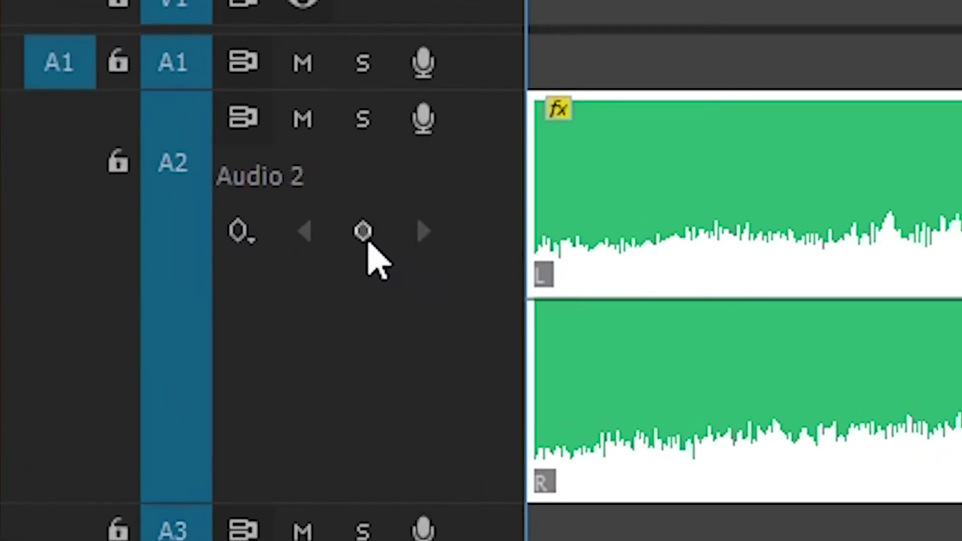
click(363, 241)
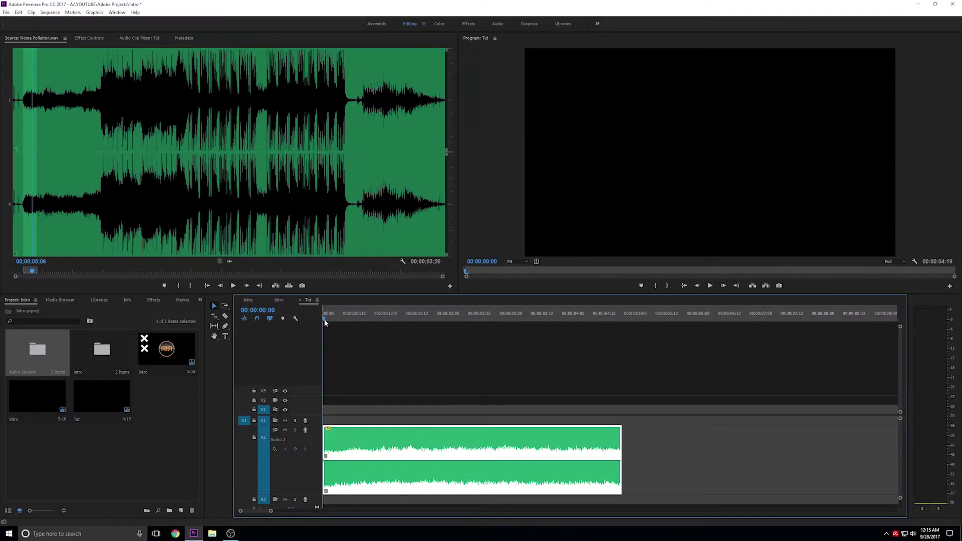
drag(326, 324, 354, 320)
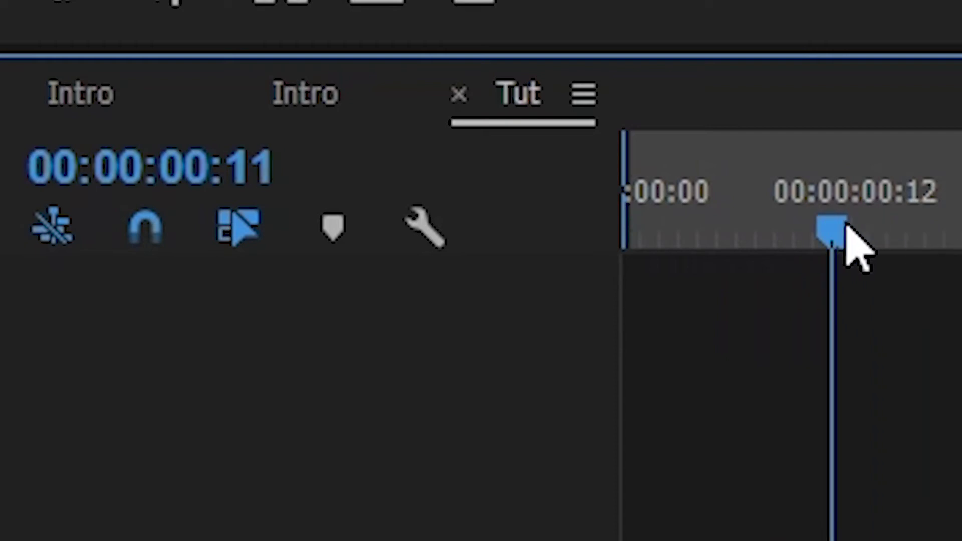
drag(847, 225, 744, 240)
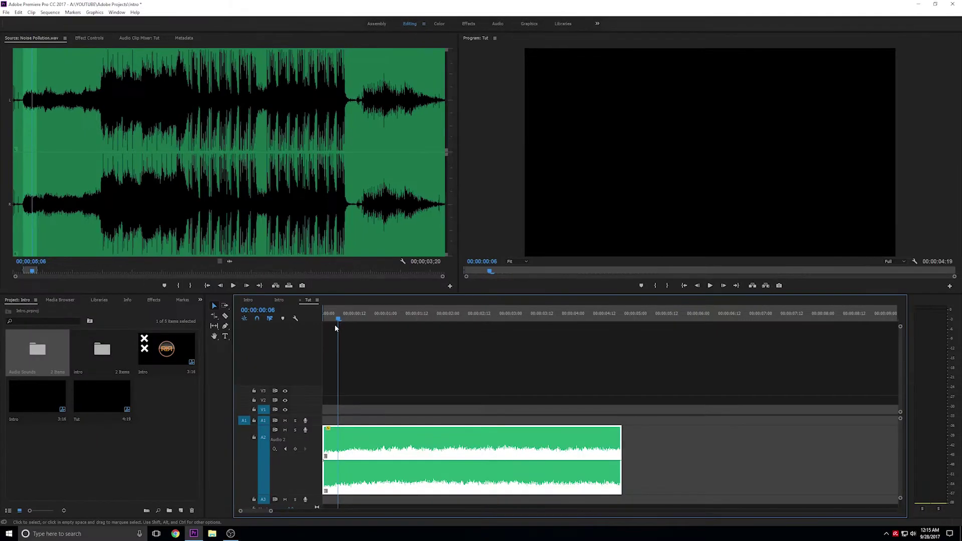
click(295, 450)
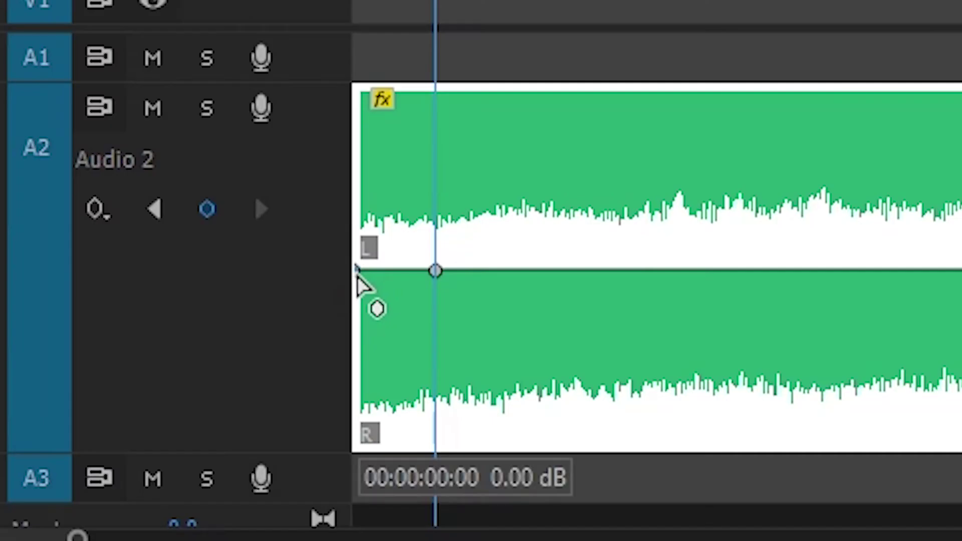
drag(324, 461, 324, 493)
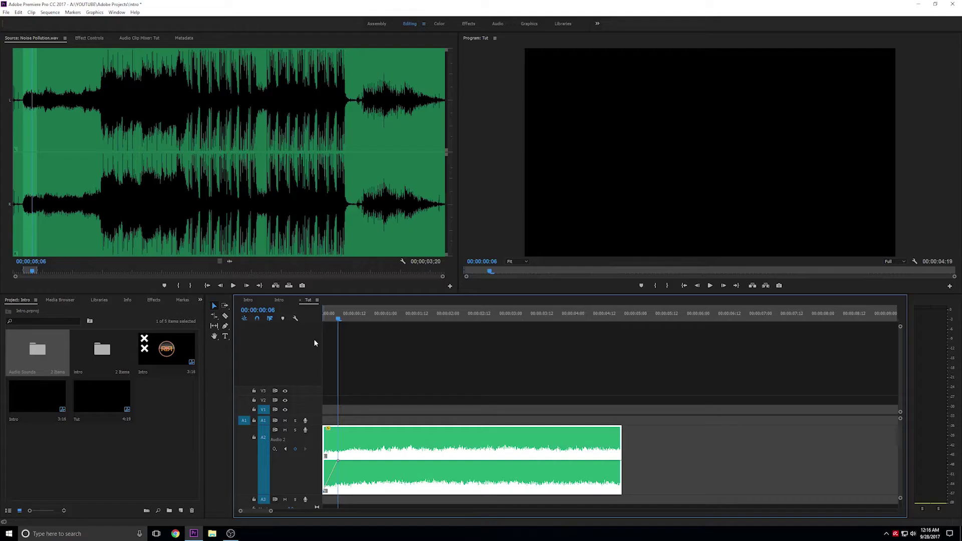
key(space)
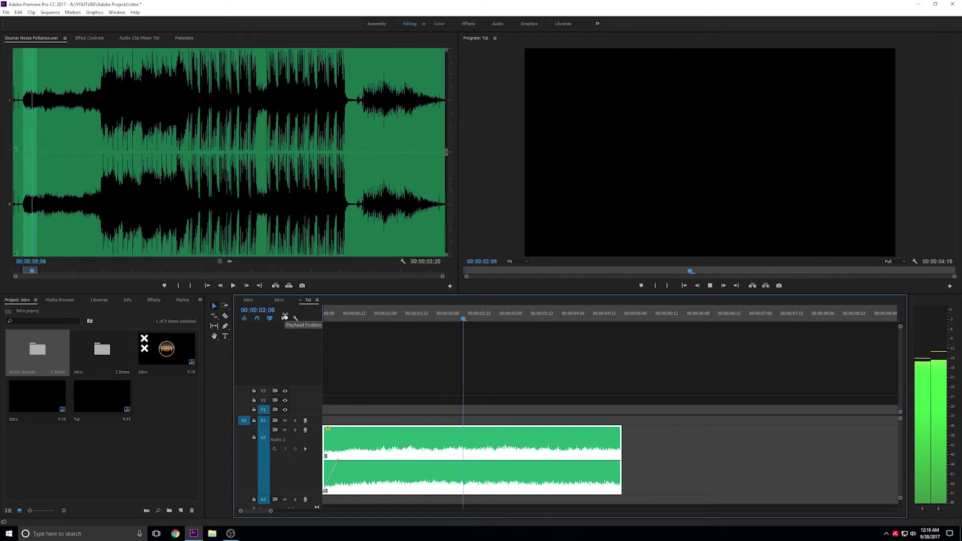
key(space)
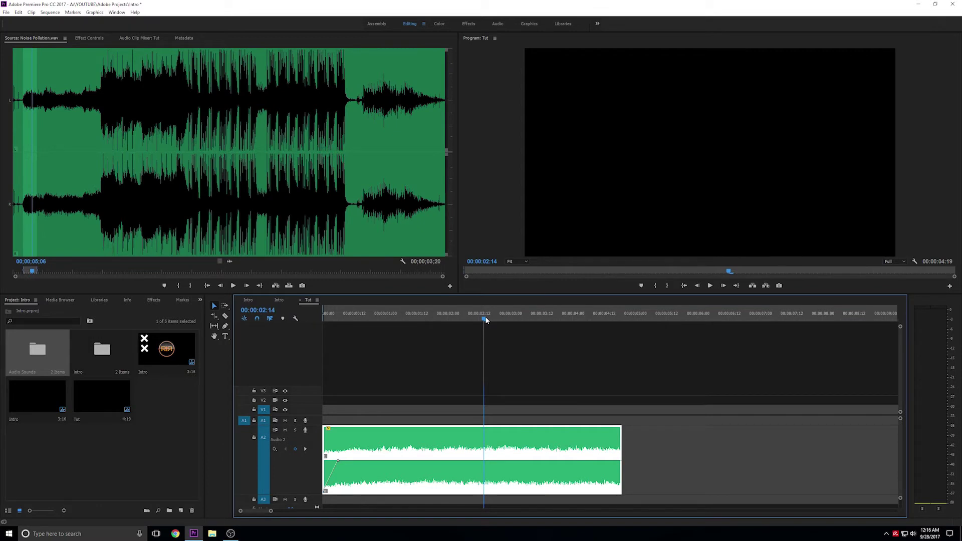
Step: Add a fade-out keyframe near 3 seconds, trim the clip end to about 03:15, and drop it to -∞ dB
mouse_move(486, 320)
mouse_down()
mouse_move(527, 319)
mouse_move(513, 317)
mouse_up()
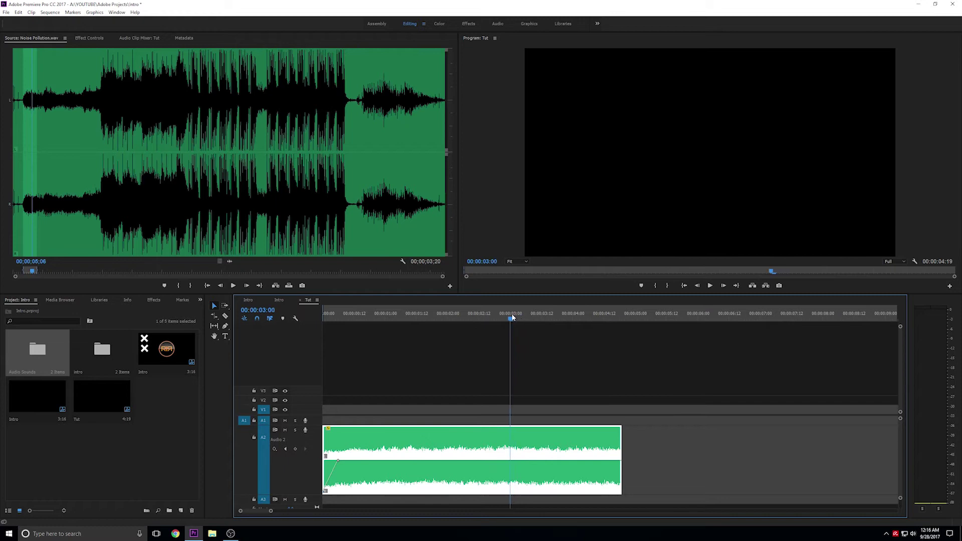
click(295, 449)
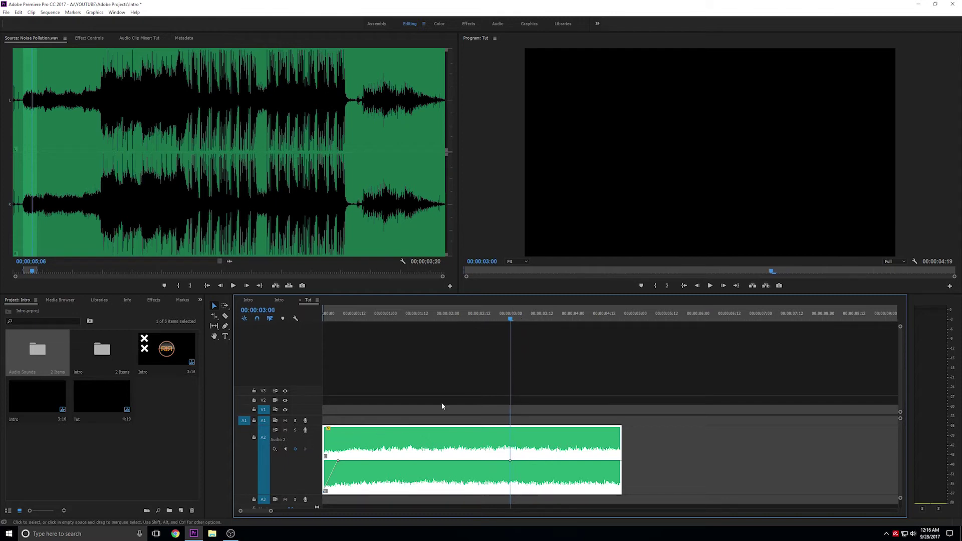
drag(511, 319, 553, 319)
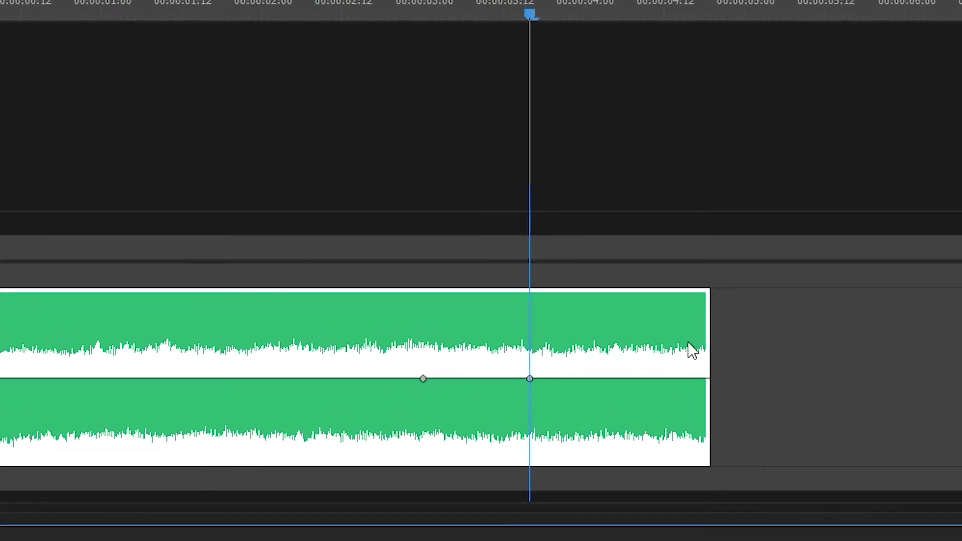
drag(718, 340, 539, 333)
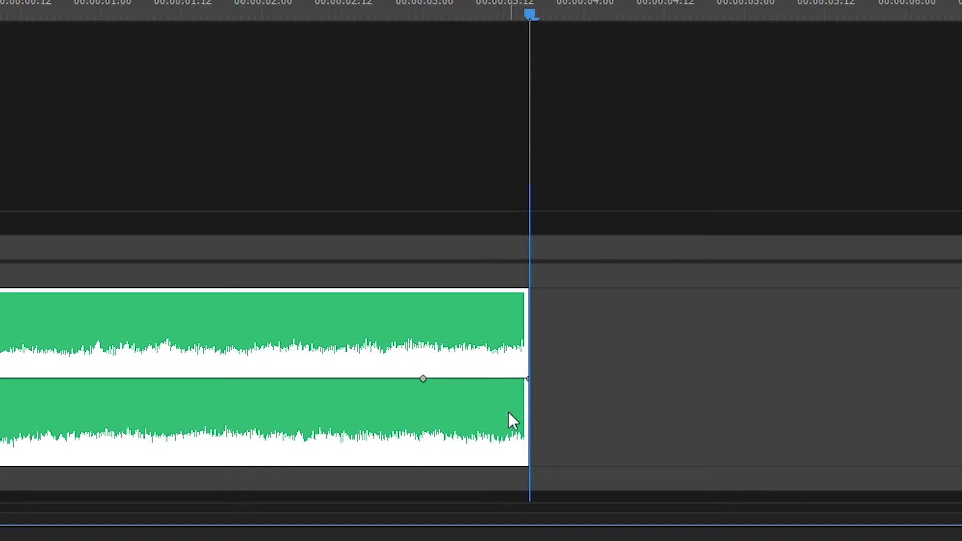
drag(529, 379, 529, 459)
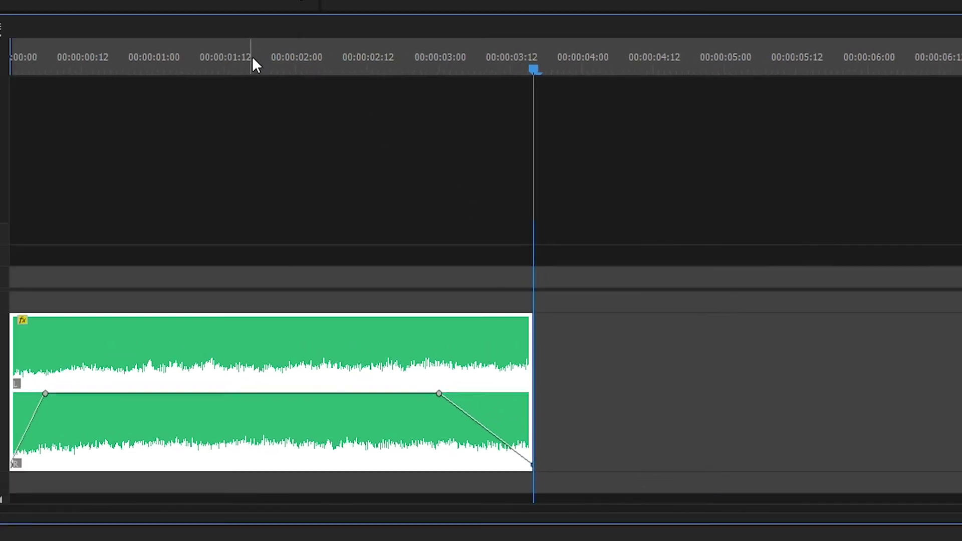
drag(202, 6, 0, 5)
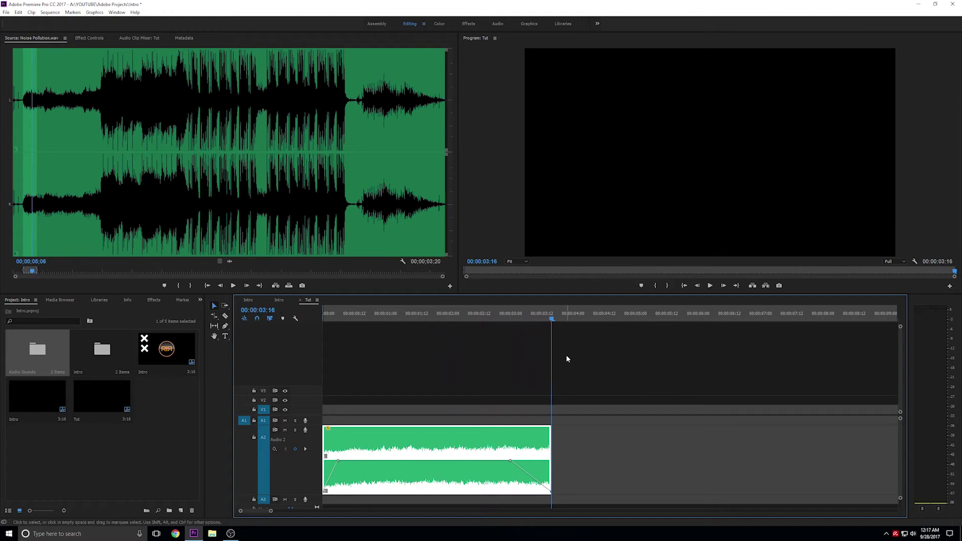
Step: Place the Mind Mind Funk Funk.mp3 audio from the Audio Sounds bin onto track A1
click(45, 355)
double_click(45, 355)
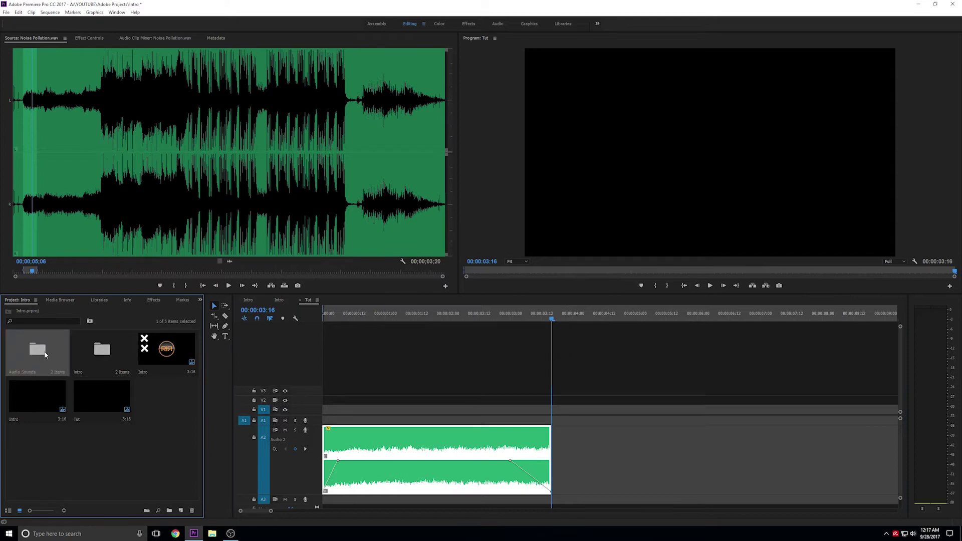
drag(172, 52, 163, 330)
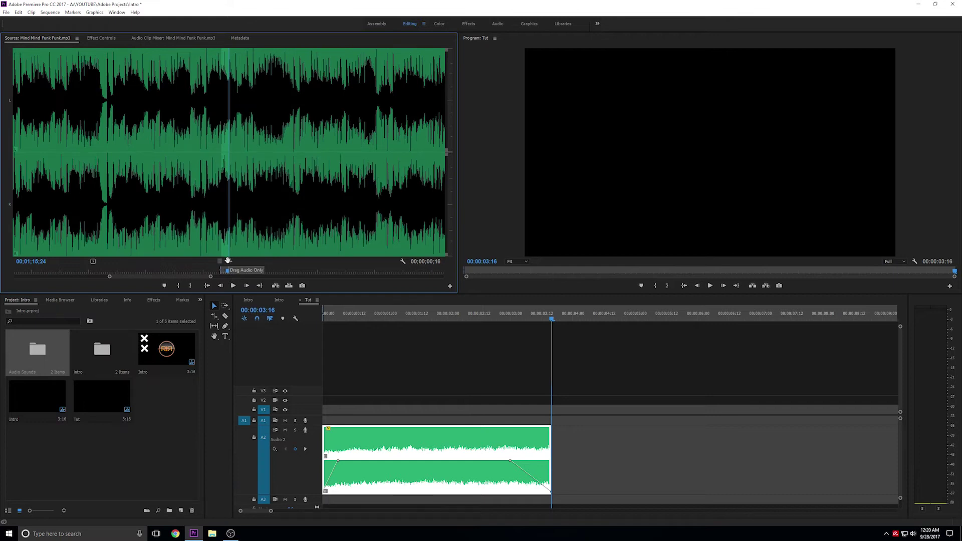
drag(228, 261, 327, 423)
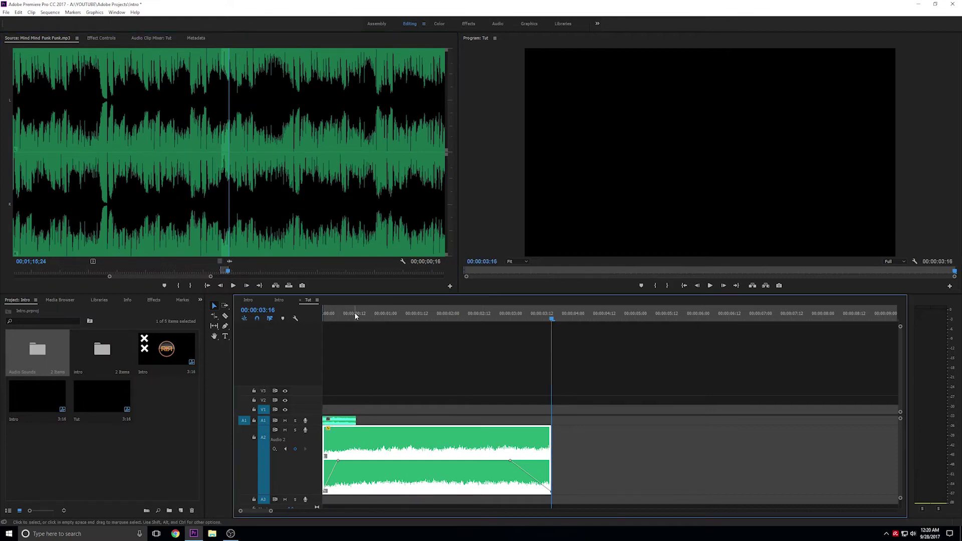
Step: Trim the funk clip down to a single frame near the sequence start
key(space)
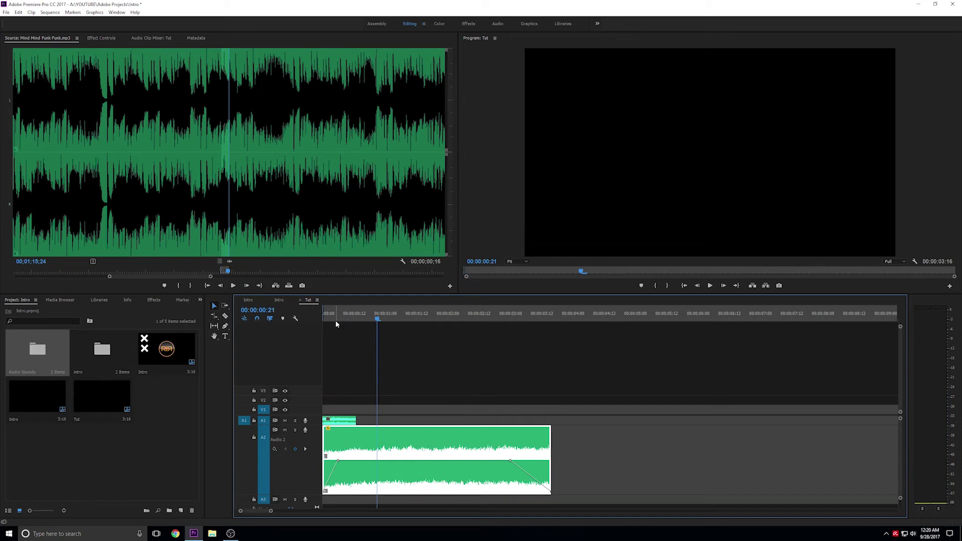
click(336, 321)
key(space)
key(=)
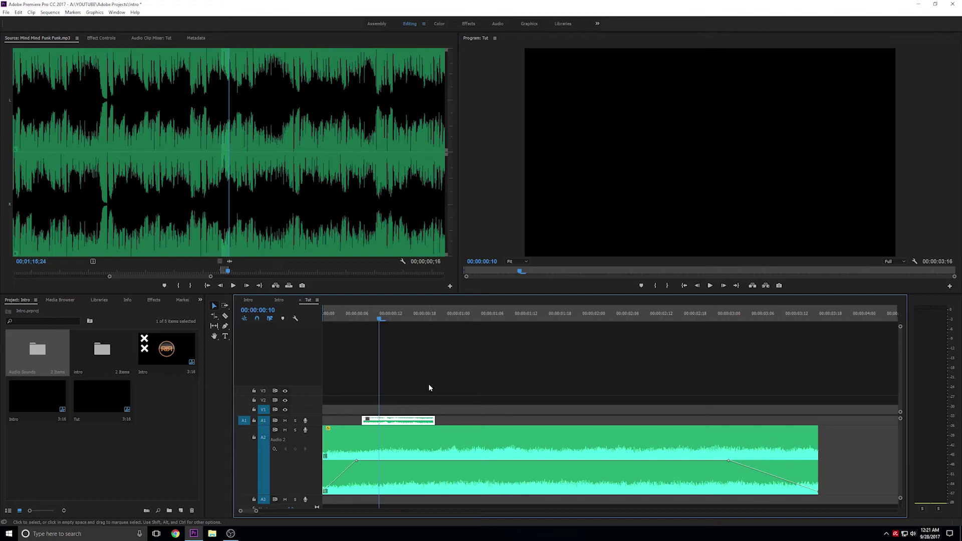
key(=)
drag(402, 421, 435, 421)
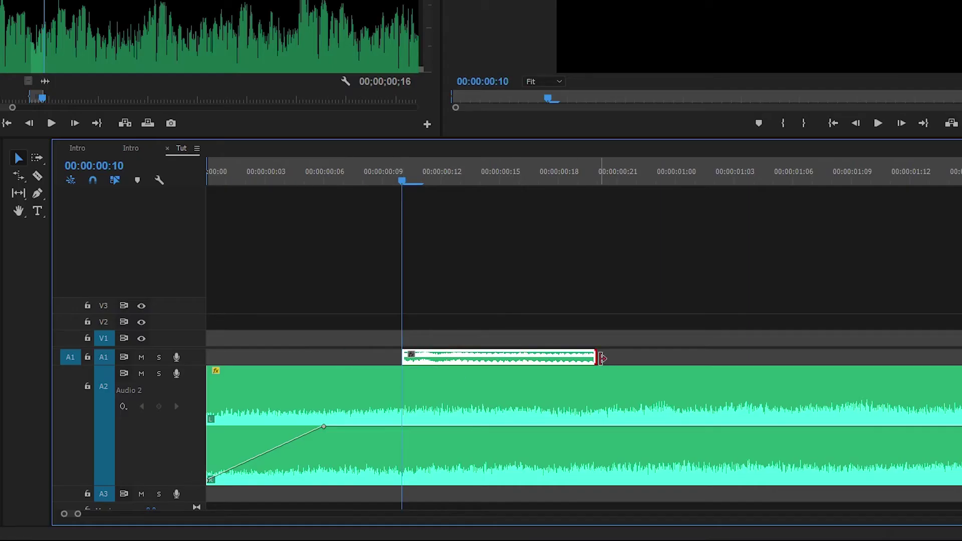
drag(597, 357, 333, 359)
Step: Move the one-frame snippet to start at 00:00:00:07 and preview it from frame 5
drag(324, 175, 325, 175)
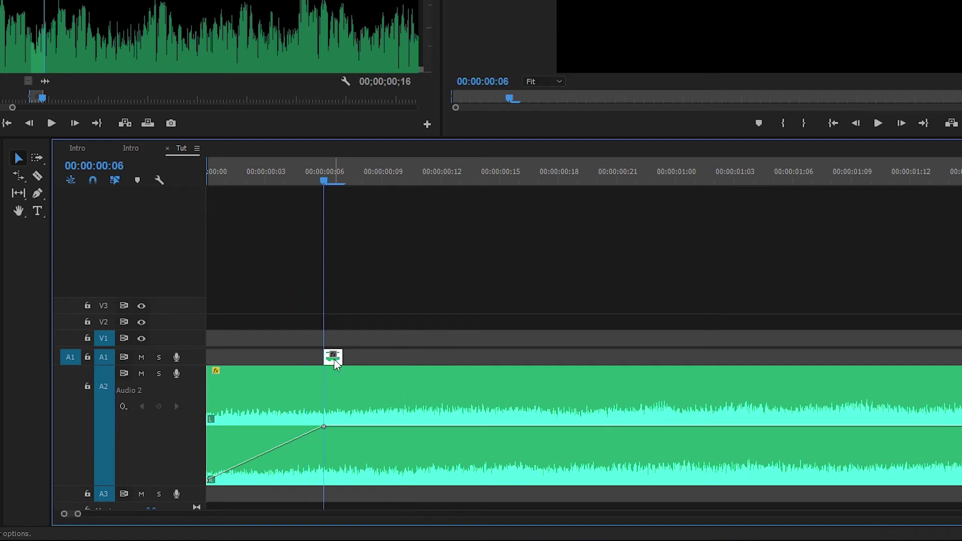
drag(334, 180, 344, 181)
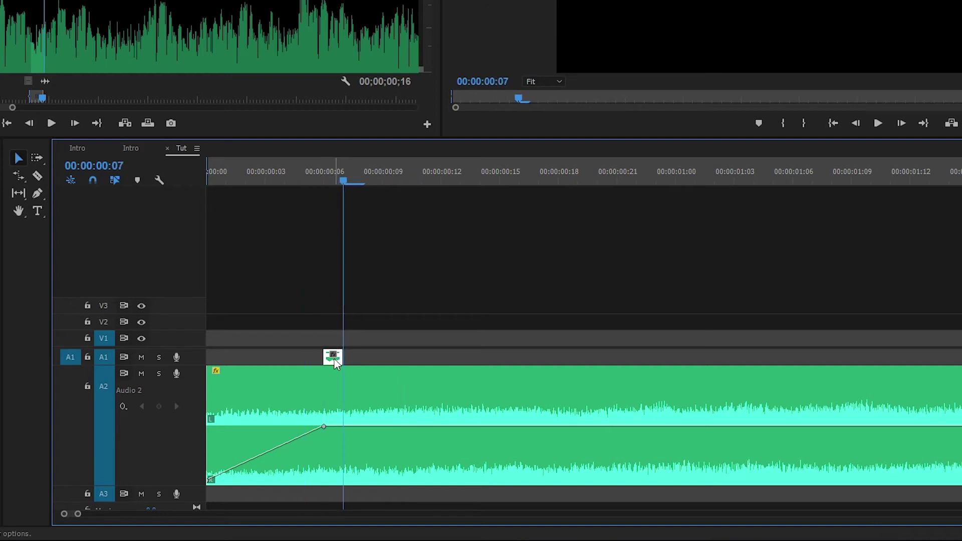
drag(335, 358, 353, 359)
key(space)
key(space)
click(300, 182)
key(space)
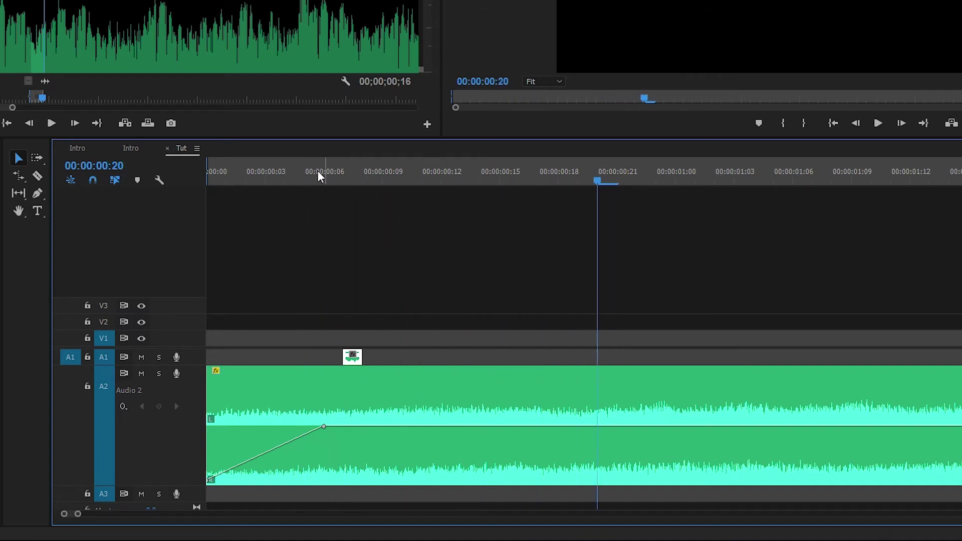
key(space)
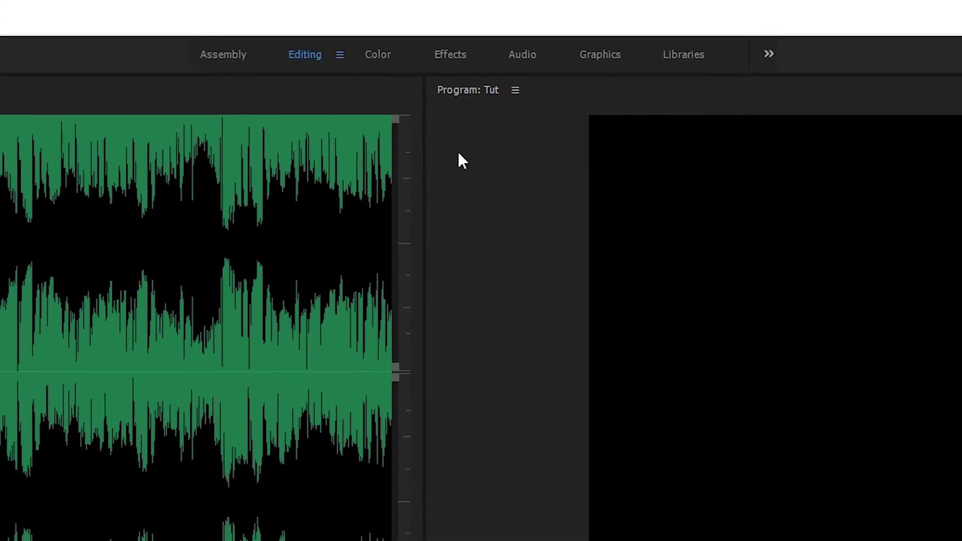
Step: Apply the Lowpass effect to the A1 snippet and set its cutoff to 4000
click(447, 67)
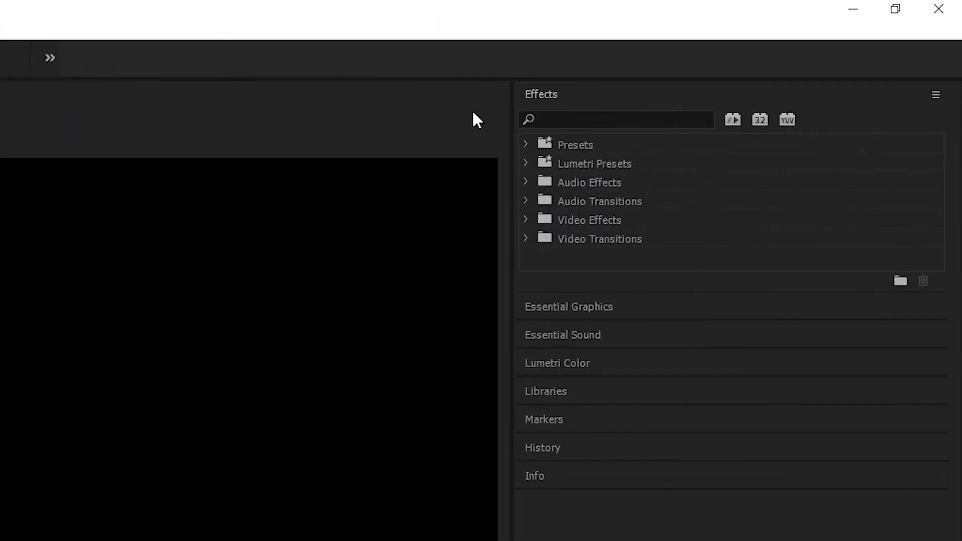
click(543, 121)
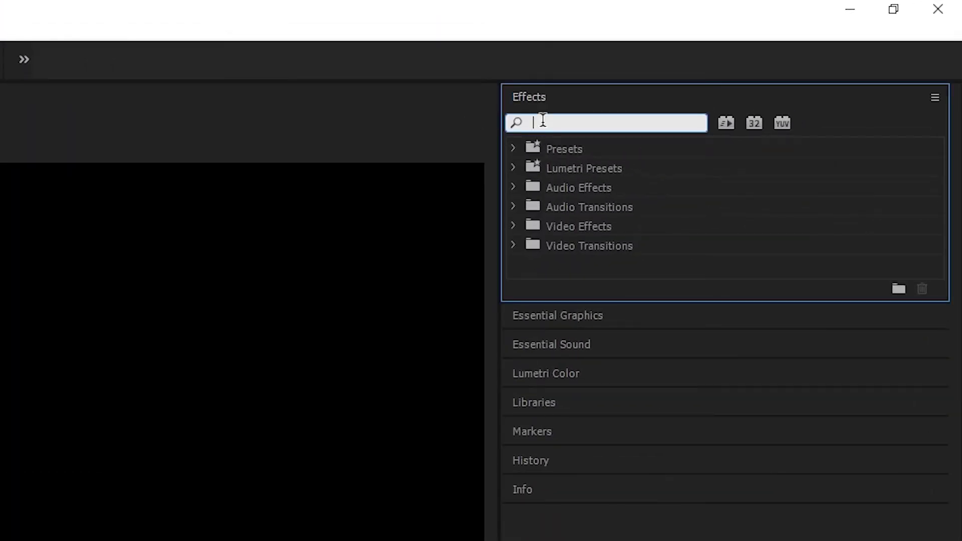
text(low pass)
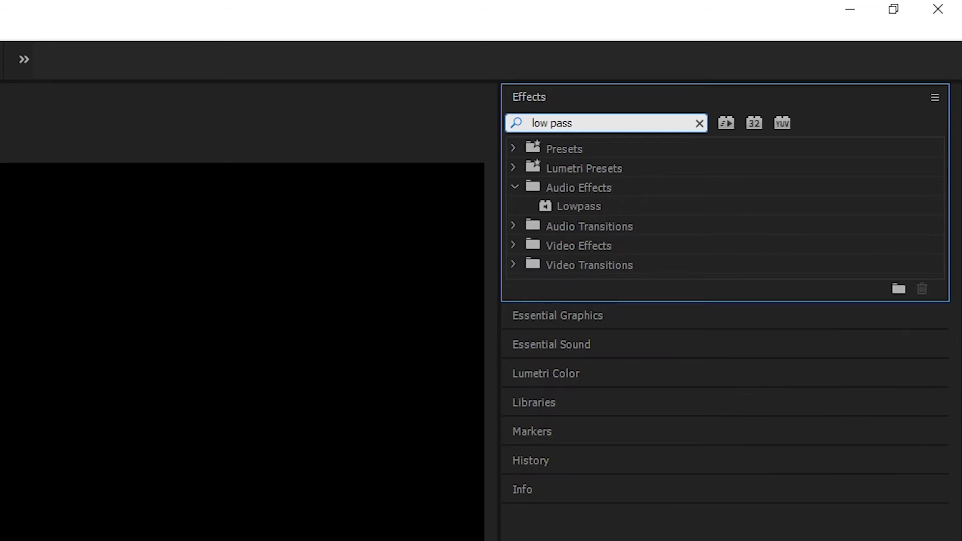
drag(629, 210, 497, 234)
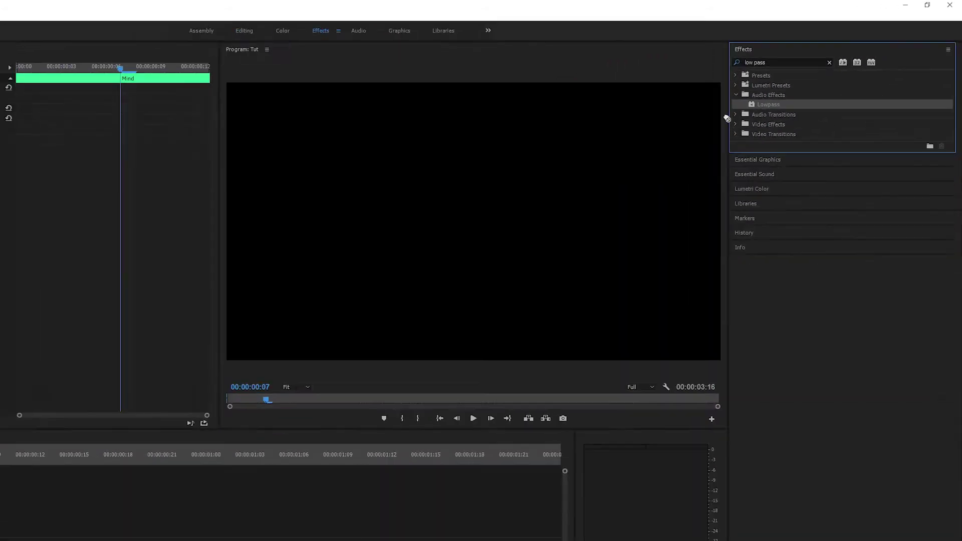
drag(728, 119, 195, 440)
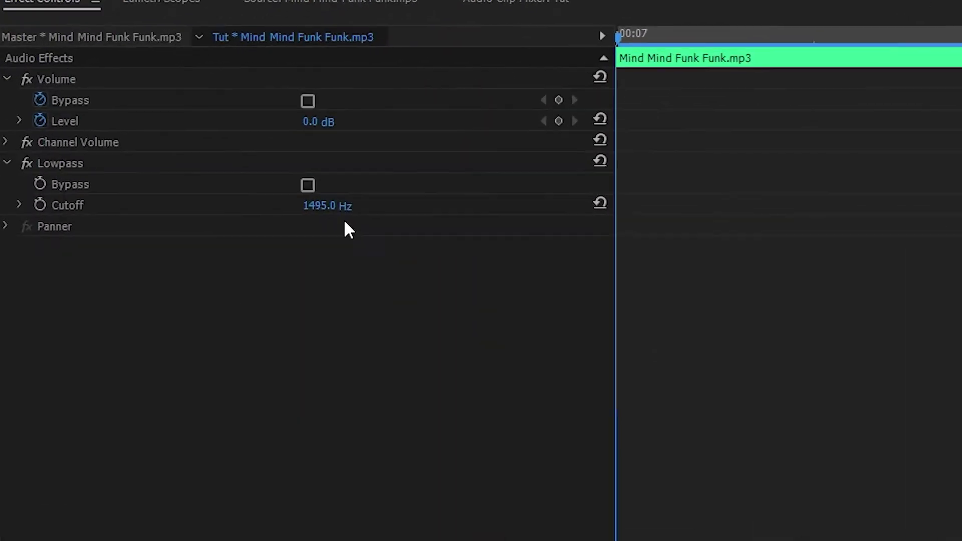
click(125, 115)
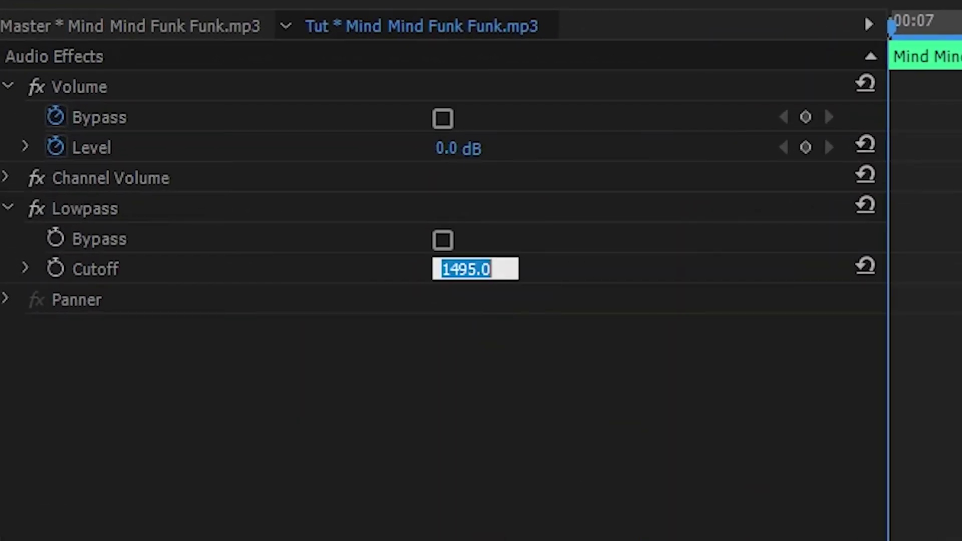
text(4000)
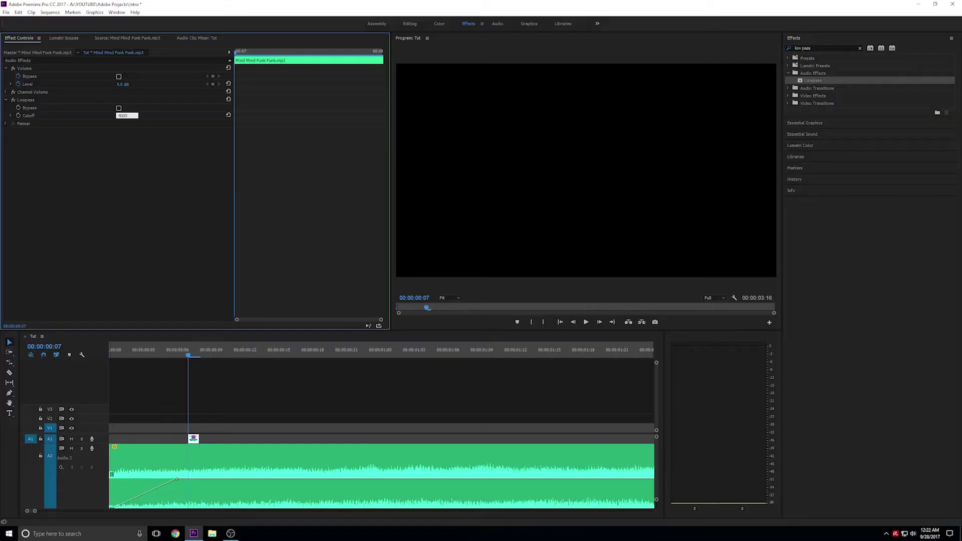
key(Return)
Step: Preview the filtered snippet several times around frames 6 to 13
key(space)
drag(191, 354, 173, 357)
click(191, 213)
key(space)
click(176, 355)
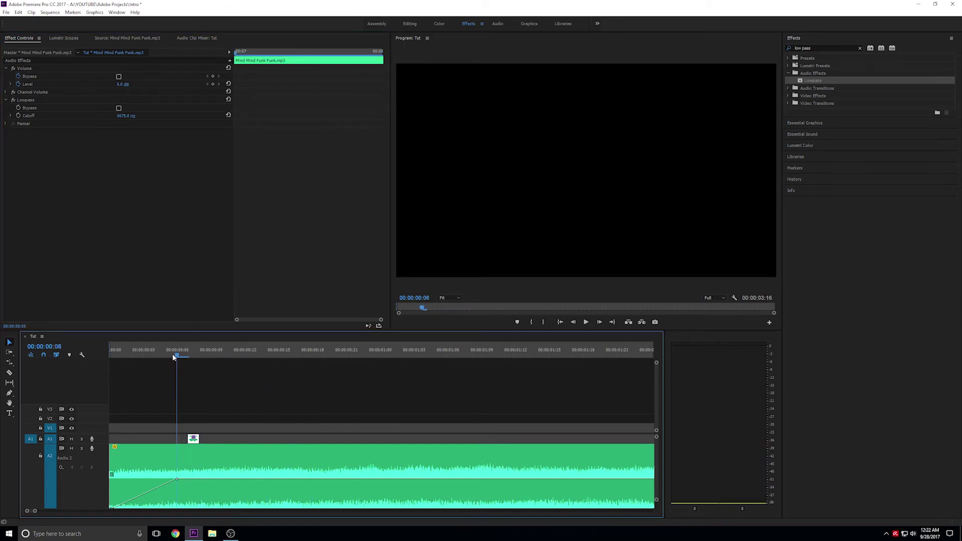
key(space)
click(130, 351)
key(space)
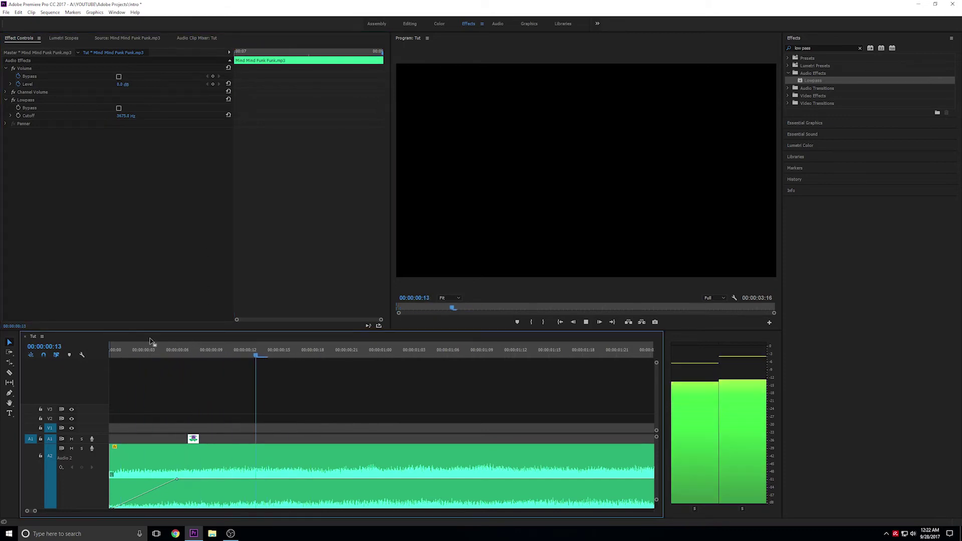
key(space)
Step: Copy the frame-7 snippet and paste three copies two frames apart starting at frame 9
click(187, 352)
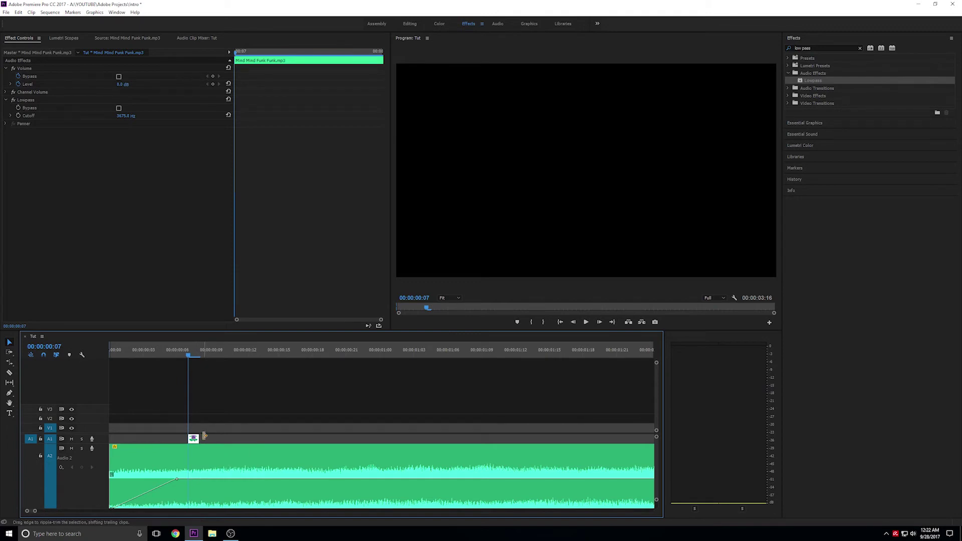
key(ctrl+c)
key(Right)
key(Right)
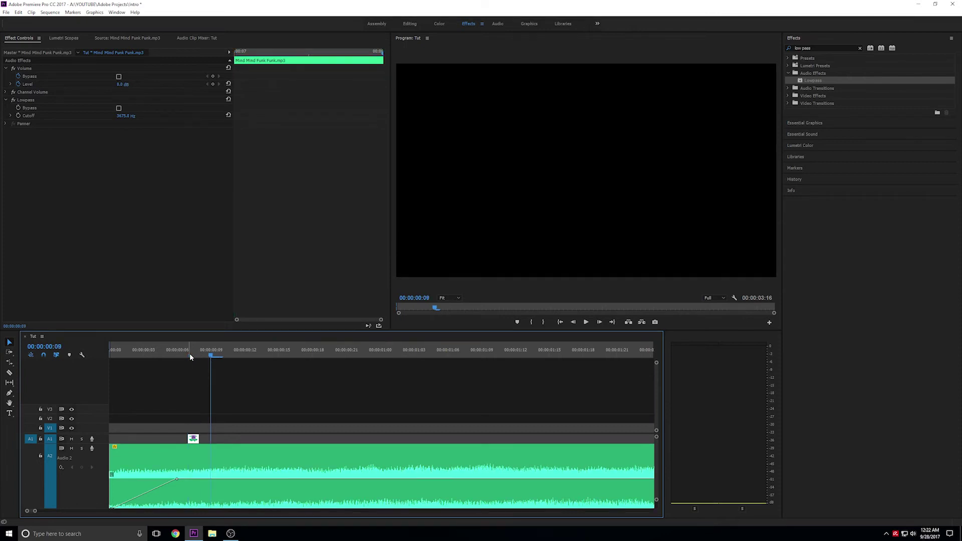
key(ctrl+v)
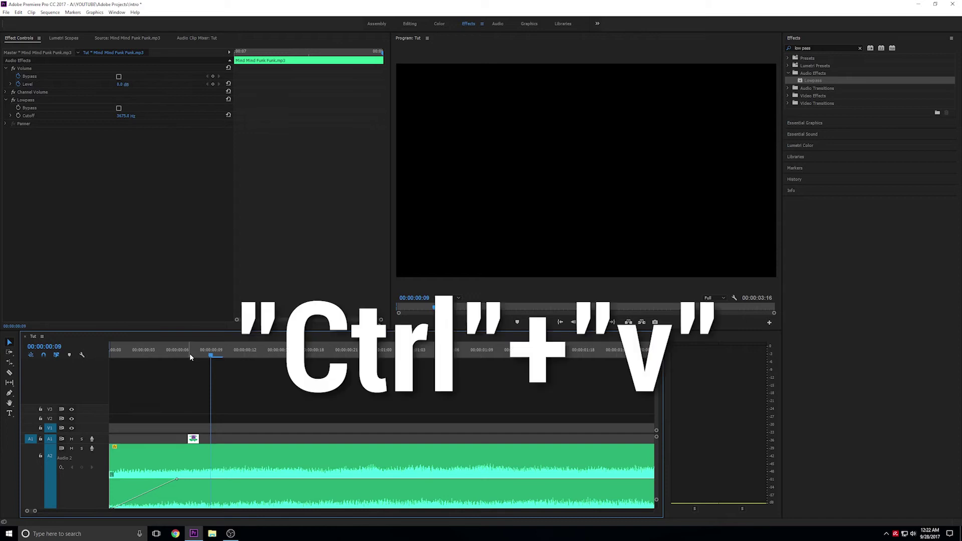
key(ctrl+v)
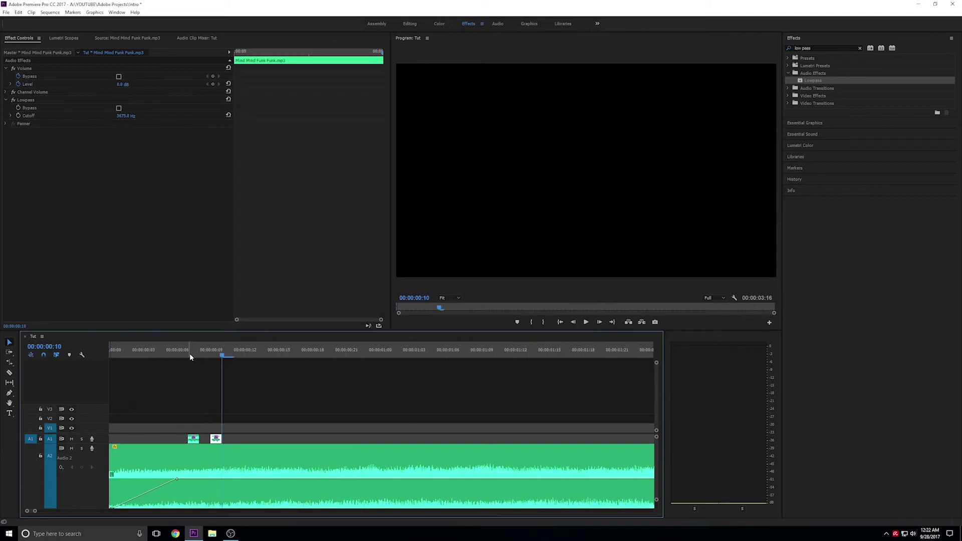
key(Right)
key(Right)
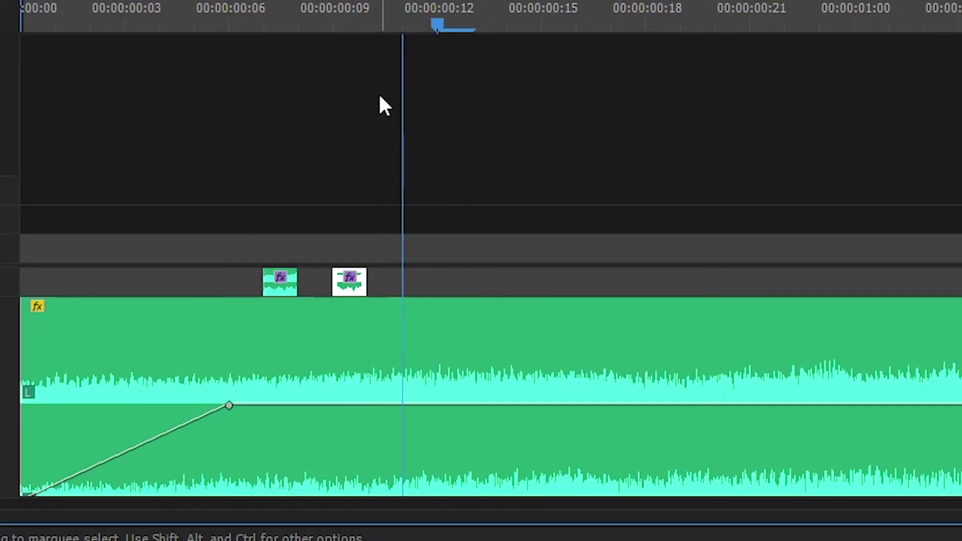
key(ctrl+v)
key(Right)
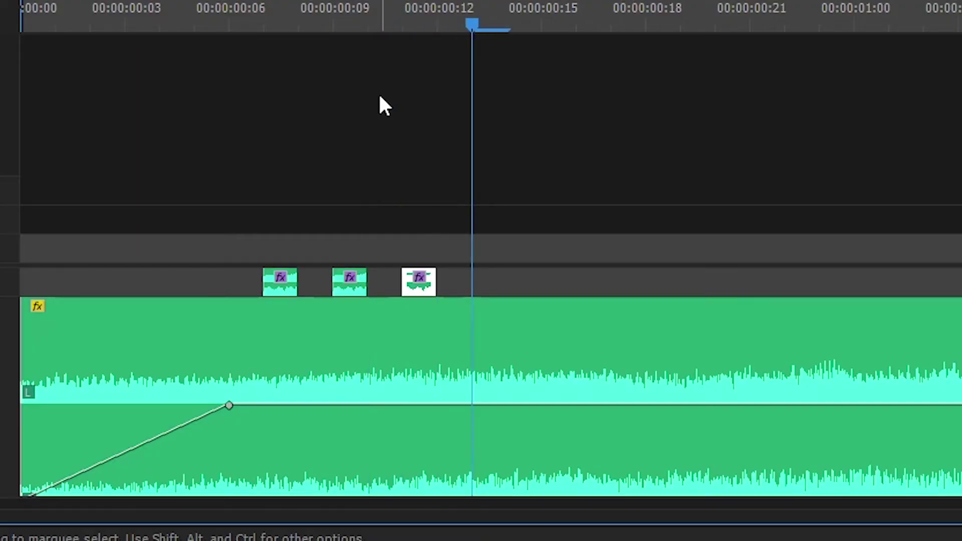
key(ctrl+v)
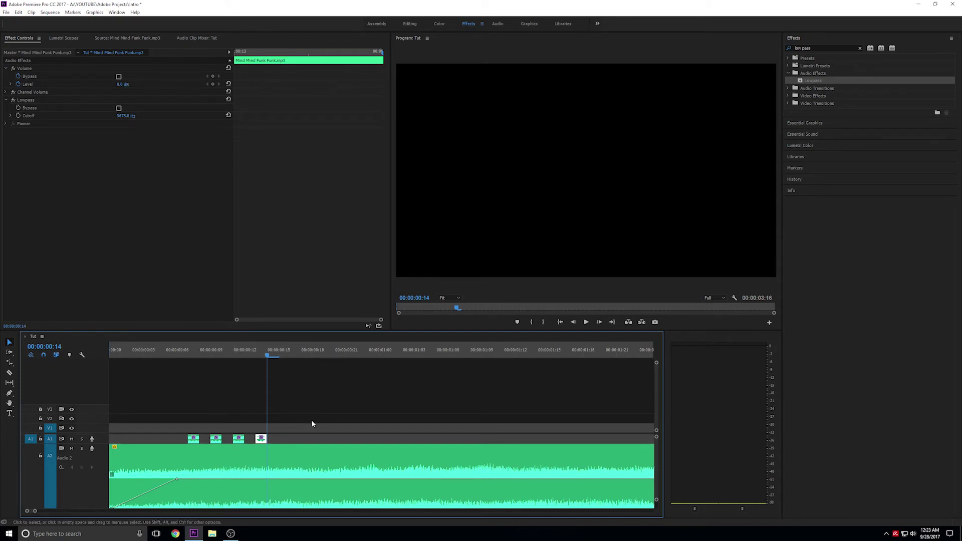
Step: Alt-drag the four-snippet group to two later positions on A1, then play the whole sequence
drag(317, 419, 182, 437)
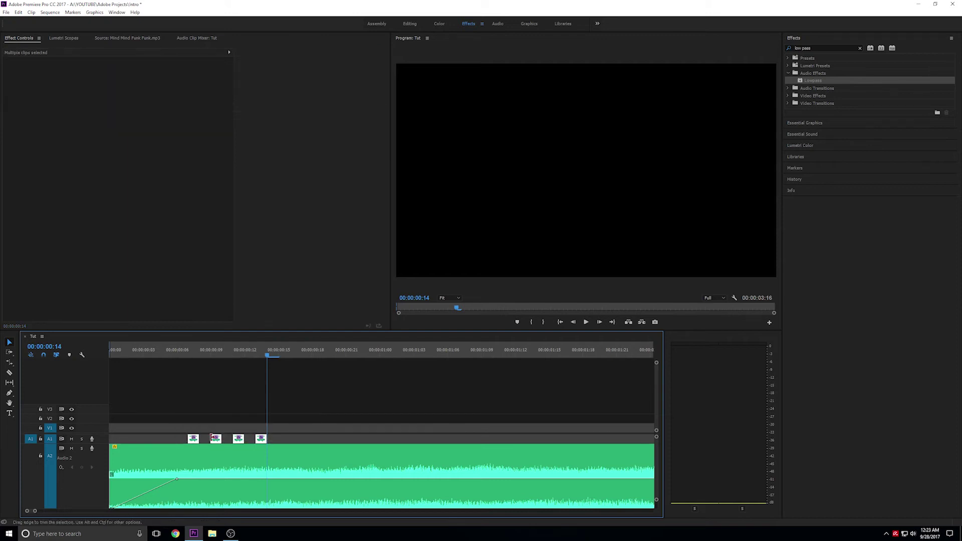
drag(215, 443, 400, 440)
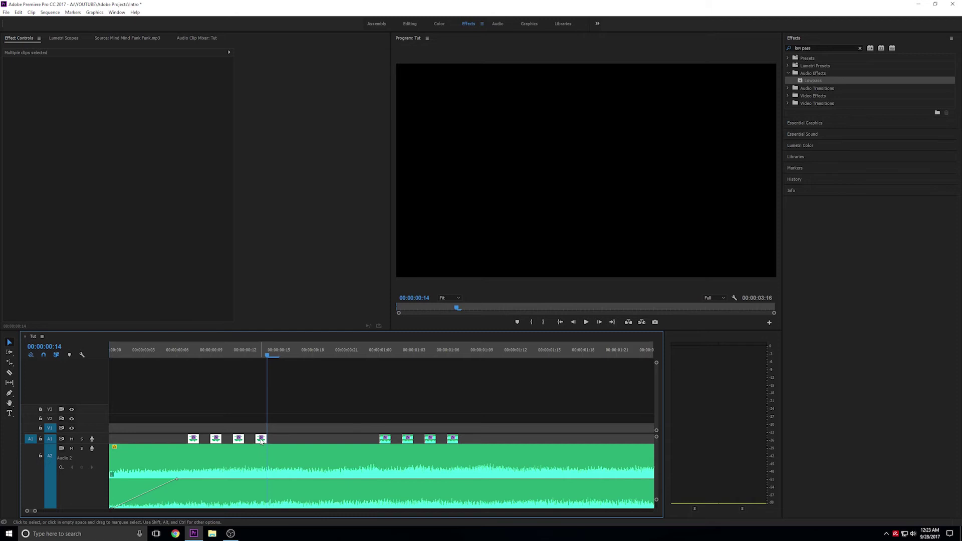
drag(261, 441, 611, 443)
key(minus)
click(133, 356)
key(space)
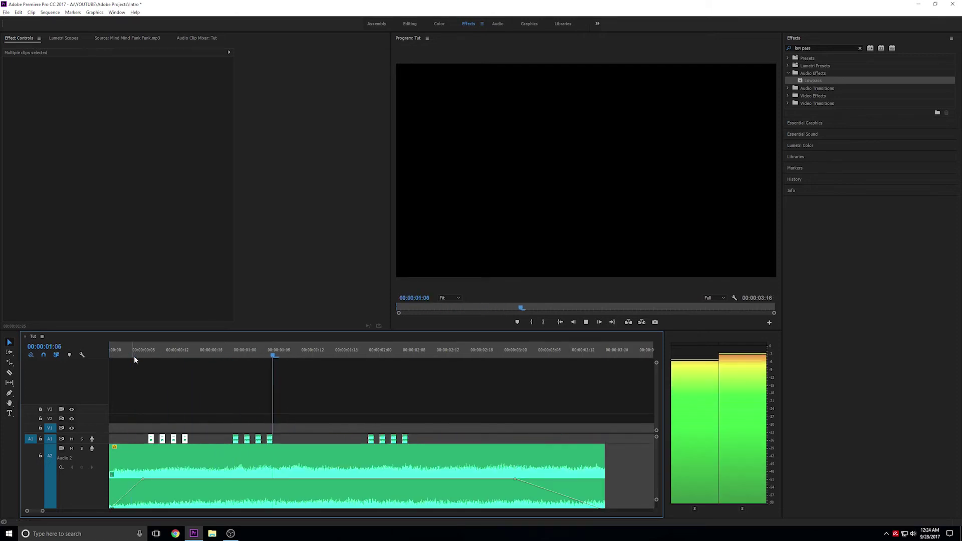
key(space)
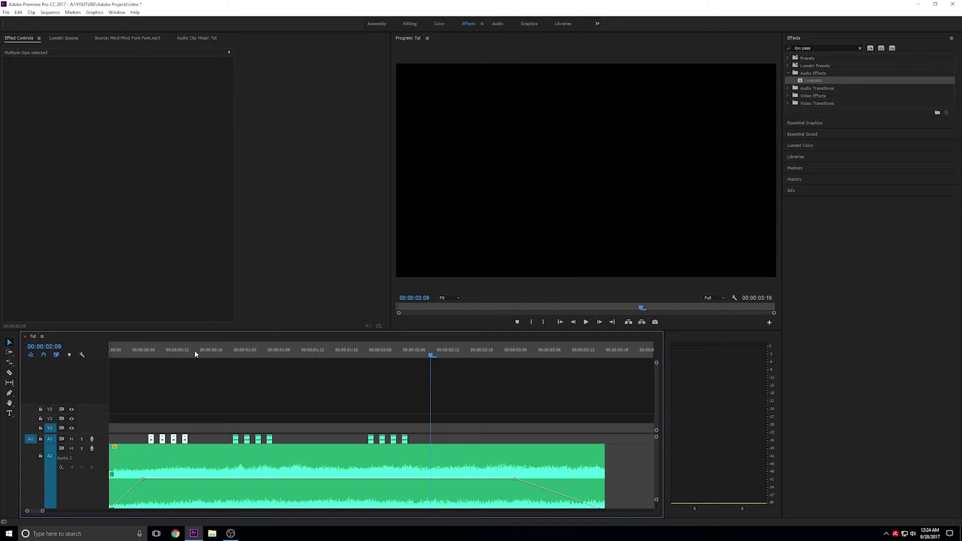
Step: Paste an extra snippet at 01:06 and delete the third group's last snippet near 01:17, then preview
drag(264, 352, 280, 358)
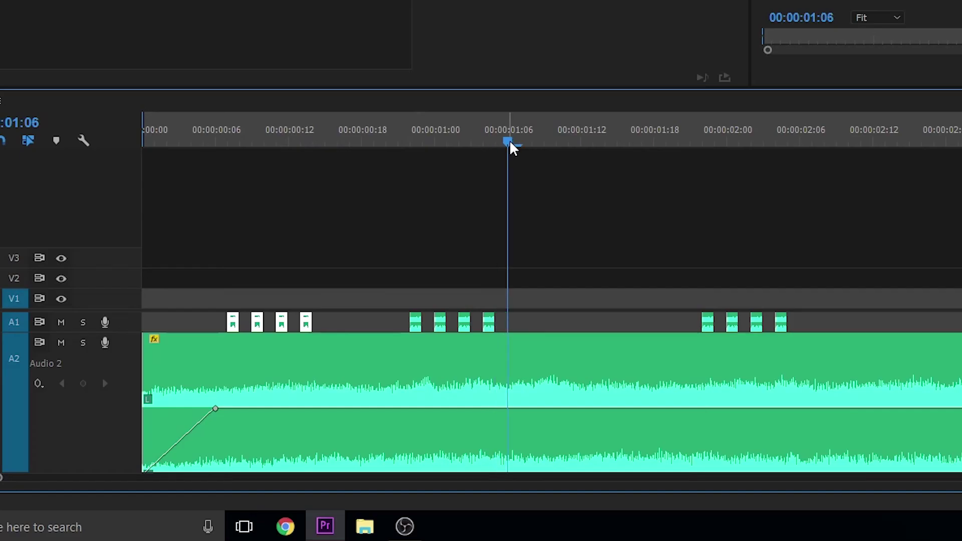
key(ctrl+v)
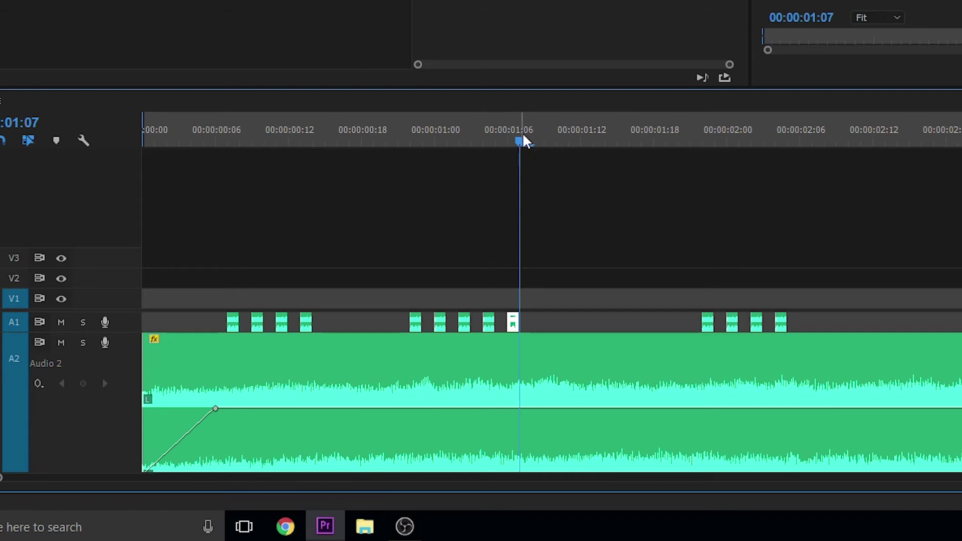
drag(525, 141, 644, 146)
drag(870, 237, 779, 320)
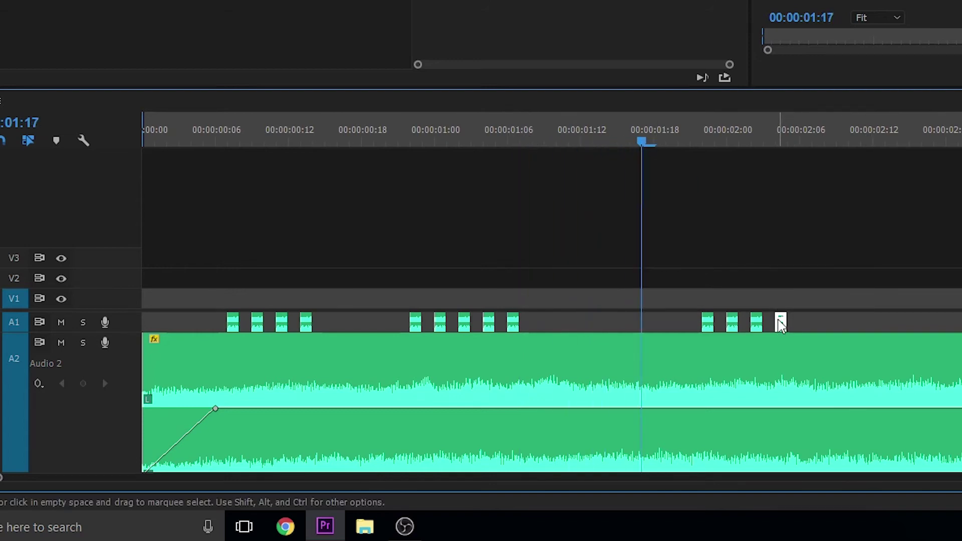
click(836, 306)
drag(834, 292, 778, 321)
key(Delete)
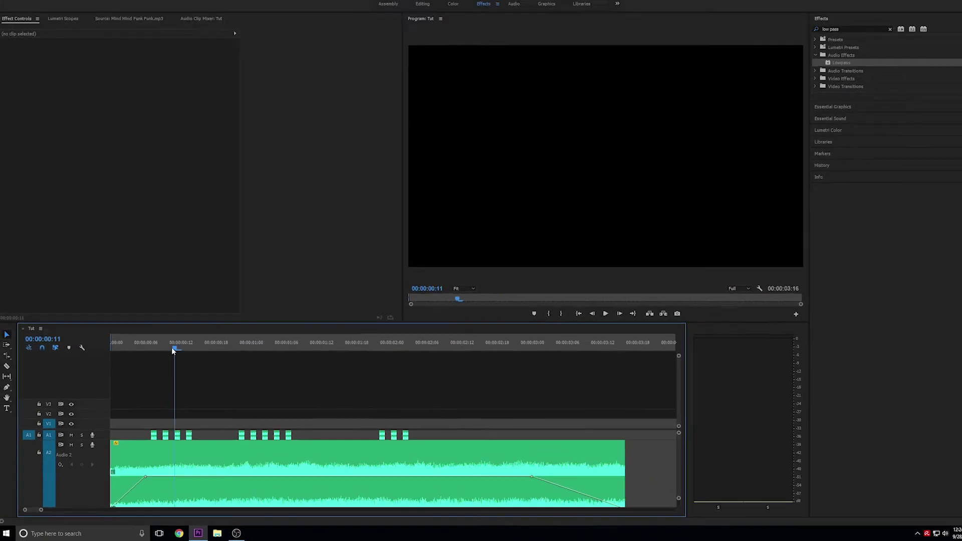
click(145, 259)
key(space)
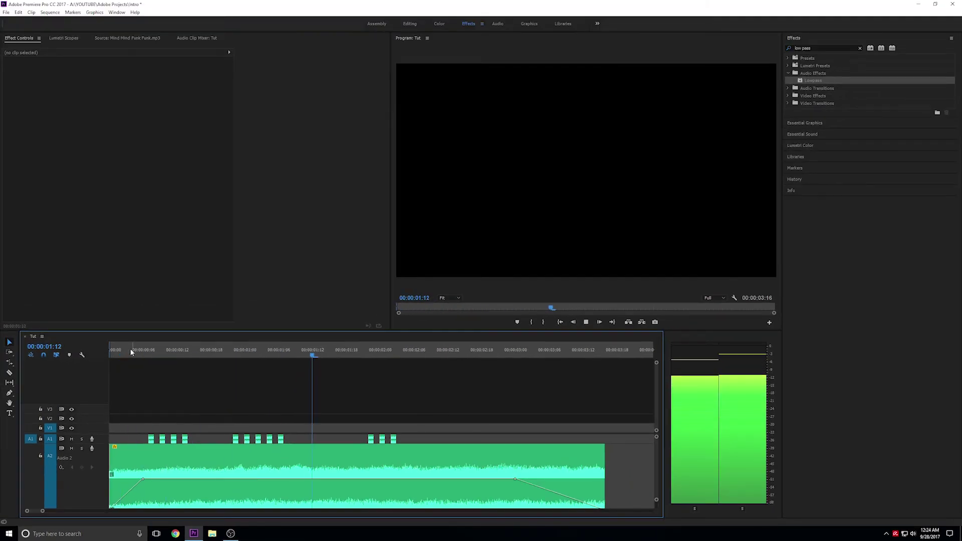
key(space)
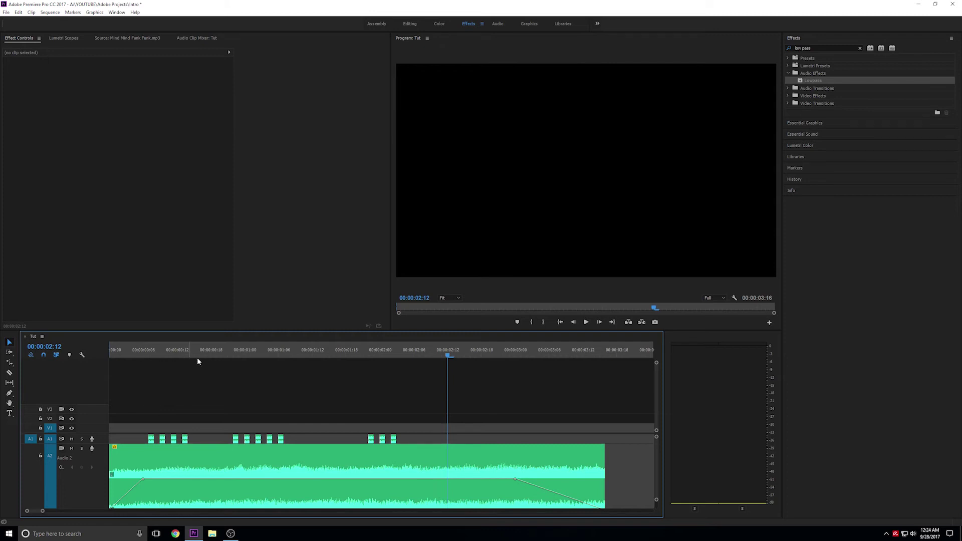
Step: Set the first four snippets to 95% speed via Clip Speed/Duration
drag(204, 423, 147, 442)
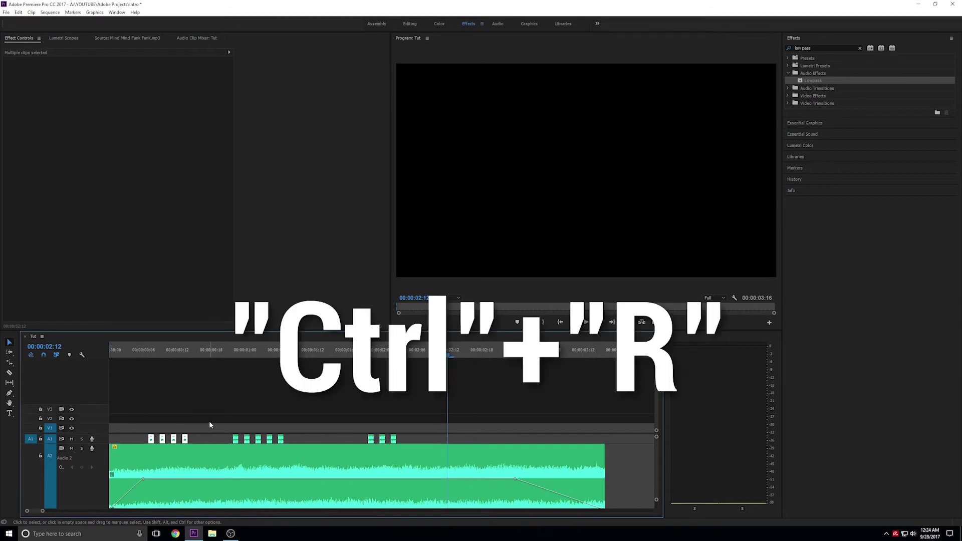
key(ctrl+r)
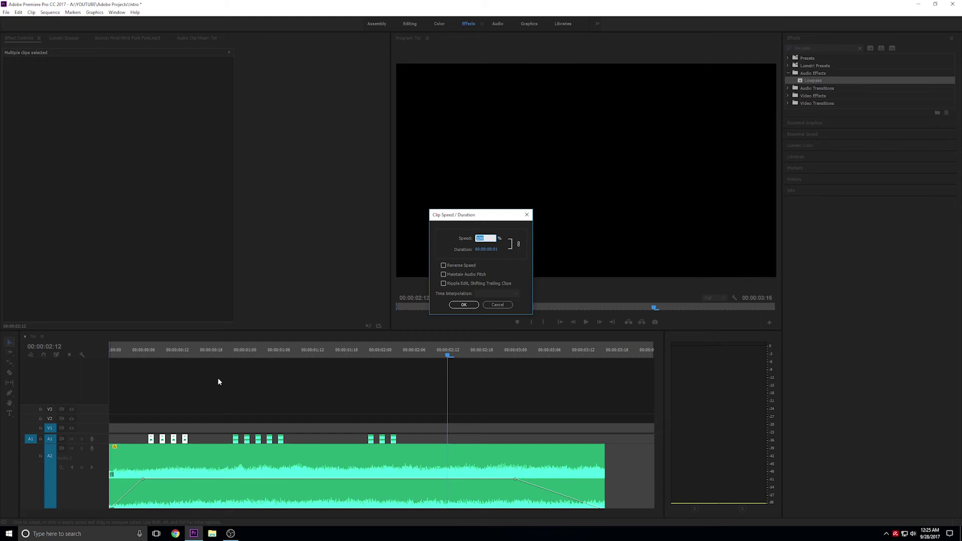
text(95)
key(Return)
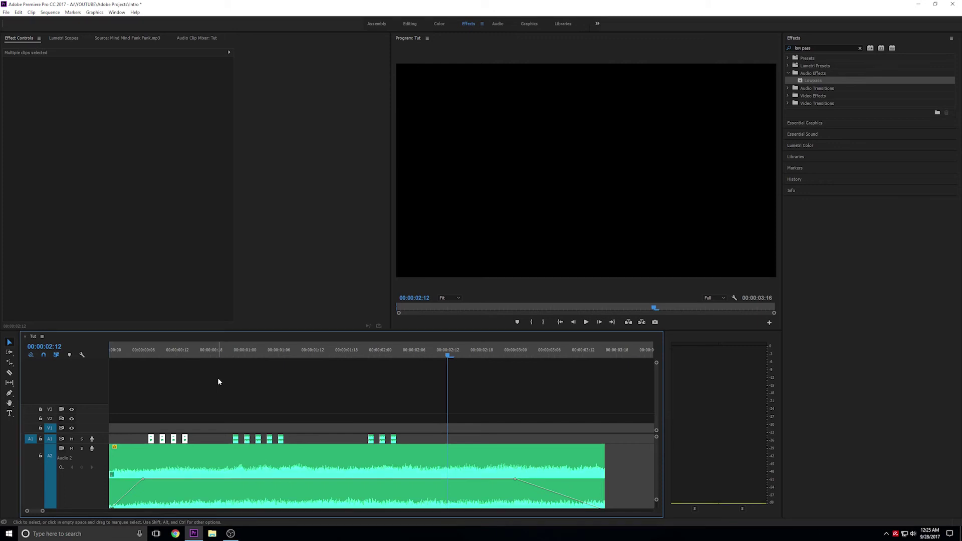
Step: Set the last three snippets near 2 seconds to 70% speed
drag(413, 423, 368, 444)
key(ctrl+r)
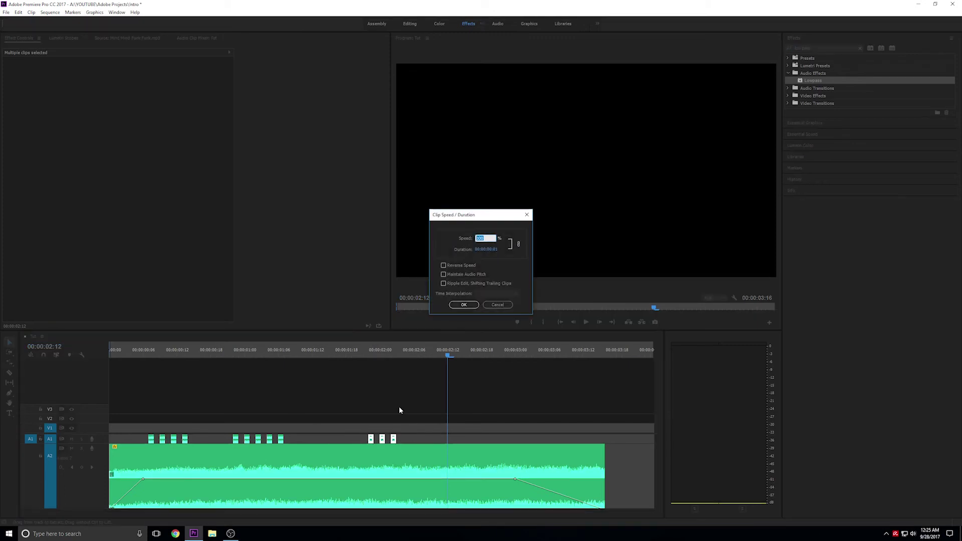
text(70)
key(Return)
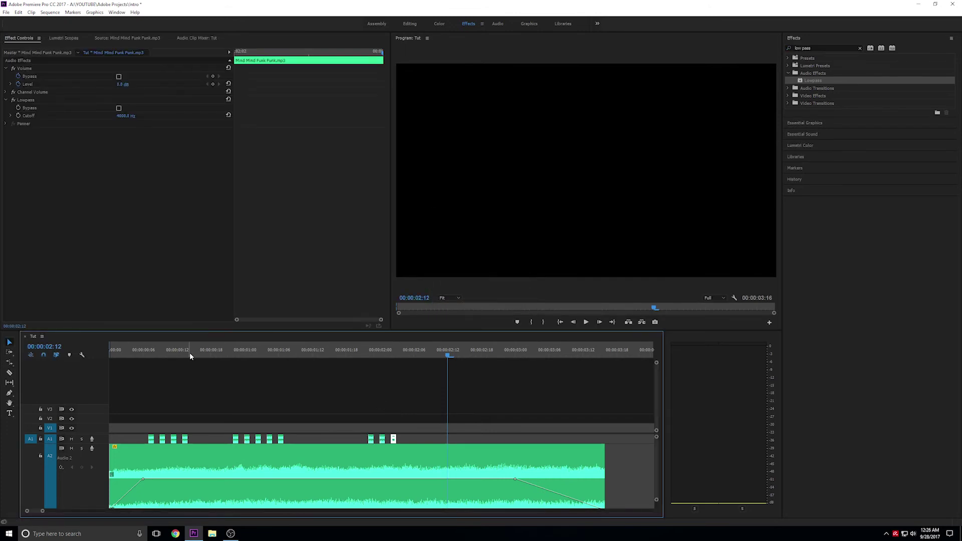
Step: Play the sequence from the start to review the current stutter timing
key(Home)
key(space)
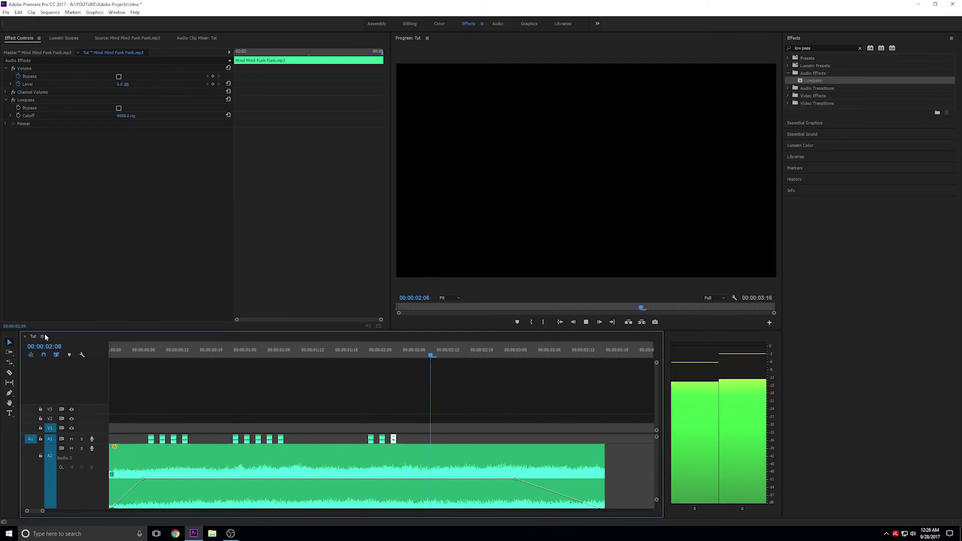
key(space)
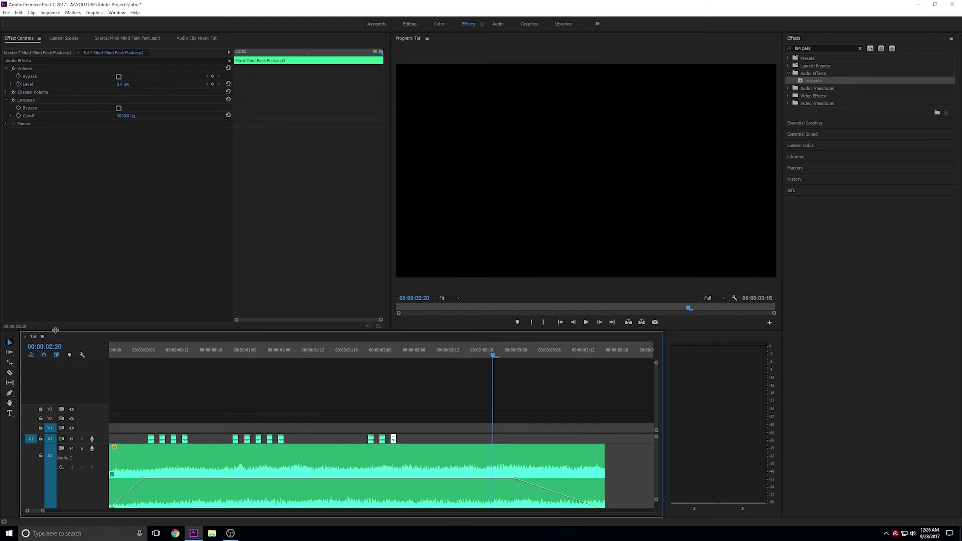
key(Home)
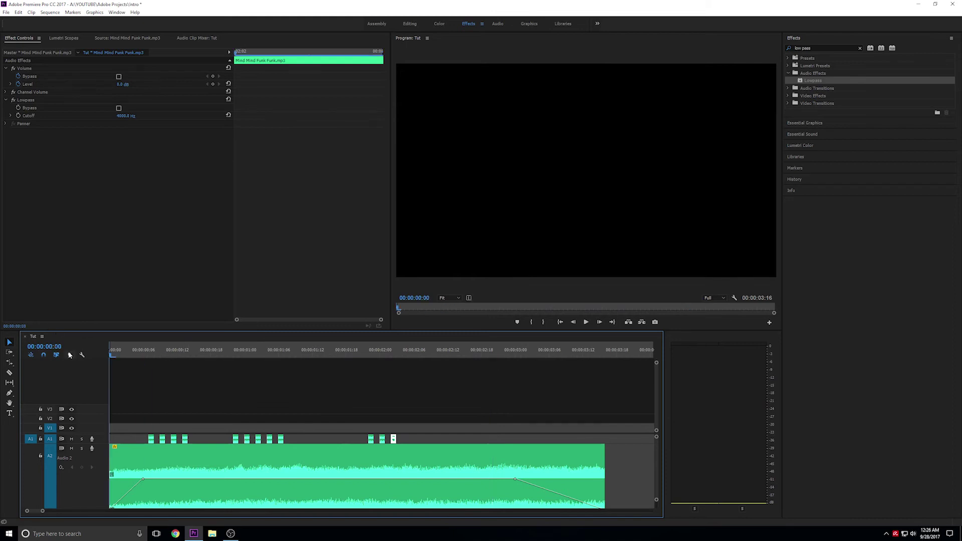
Step: Move the last three snippets later, to about 02:24 in the sequence
drag(59, 346, 77, 342)
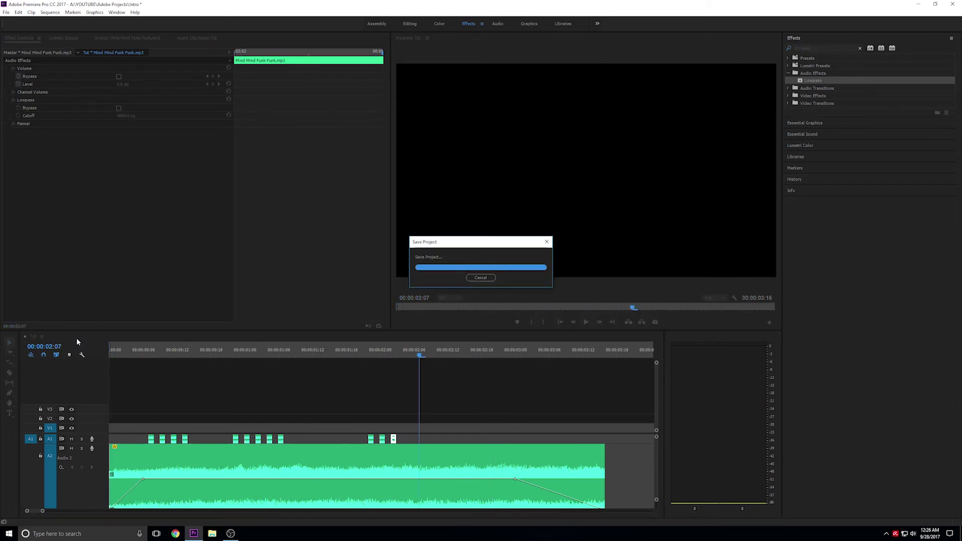
drag(454, 424, 500, 442)
click(519, 353)
drag(519, 353, 515, 353)
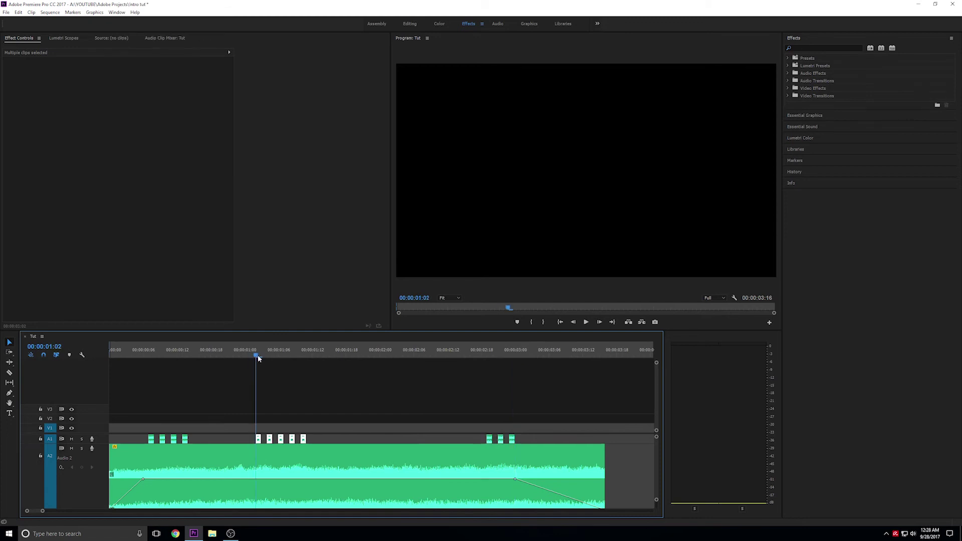
Step: Shift the middle group of five snippets one slot to the right
drag(257, 354, 269, 354)
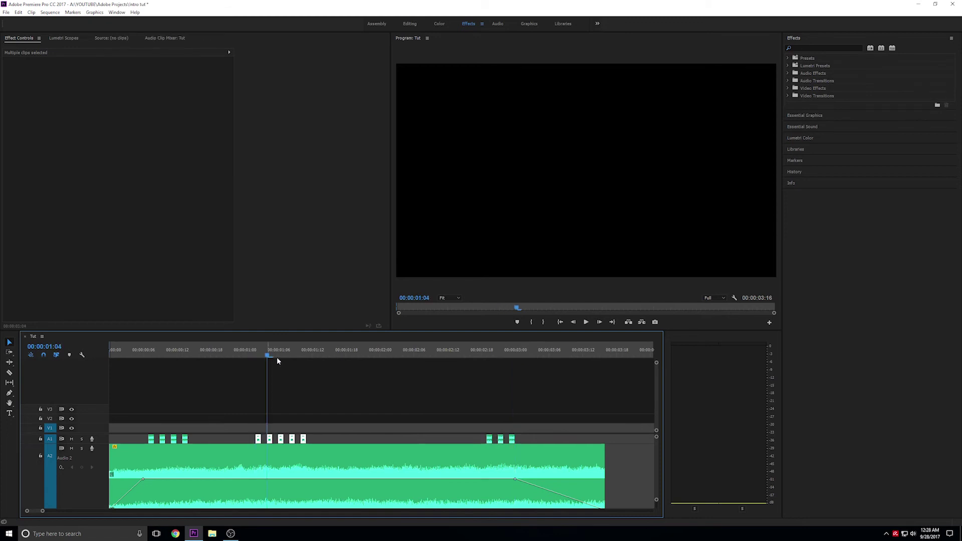
mouse_move(269, 397)
mouse_down()
mouse_move(337, 444)
mouse_move(253, 398)
mouse_up()
drag(260, 439, 271, 439)
click(277, 381)
Step: Play the retimed sequence back from the start
drag(267, 355, 86, 353)
key(space)
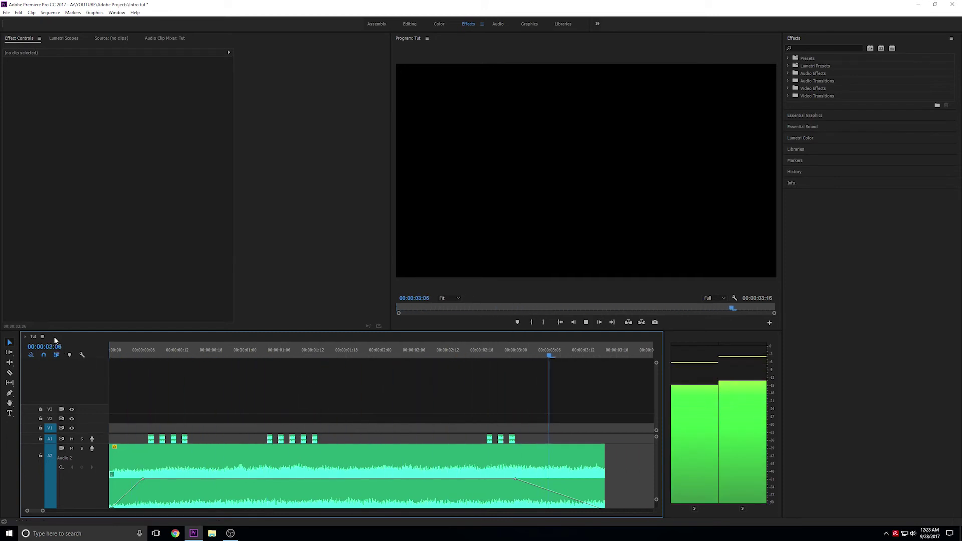
key(space)
click(138, 350)
key(space)
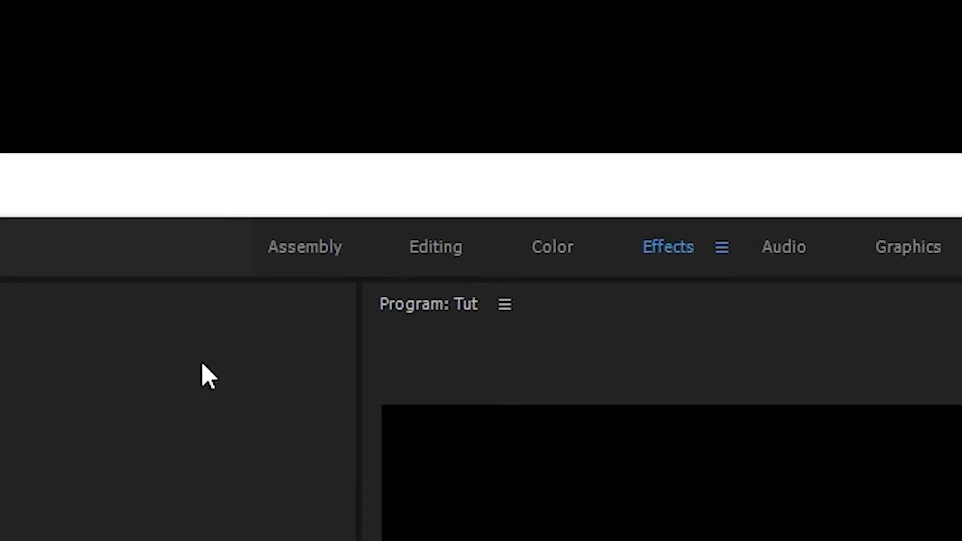
Step: Switch to the Editing workspace and open the intro bin
click(434, 255)
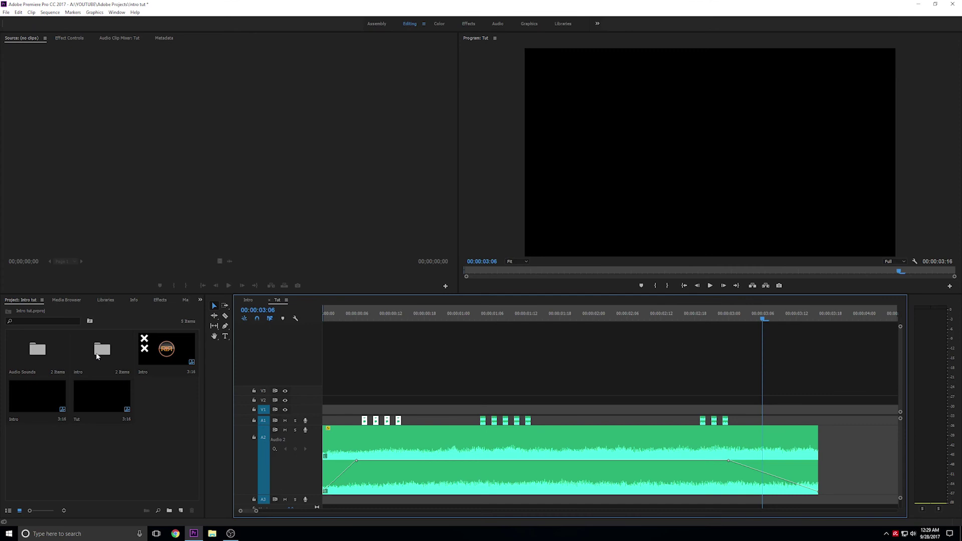
click(98, 356)
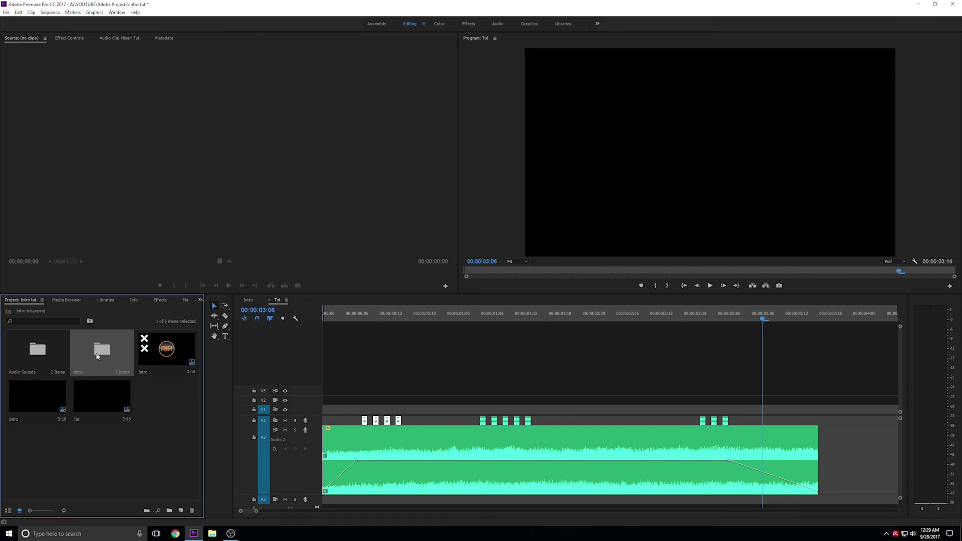
double_click(98, 357)
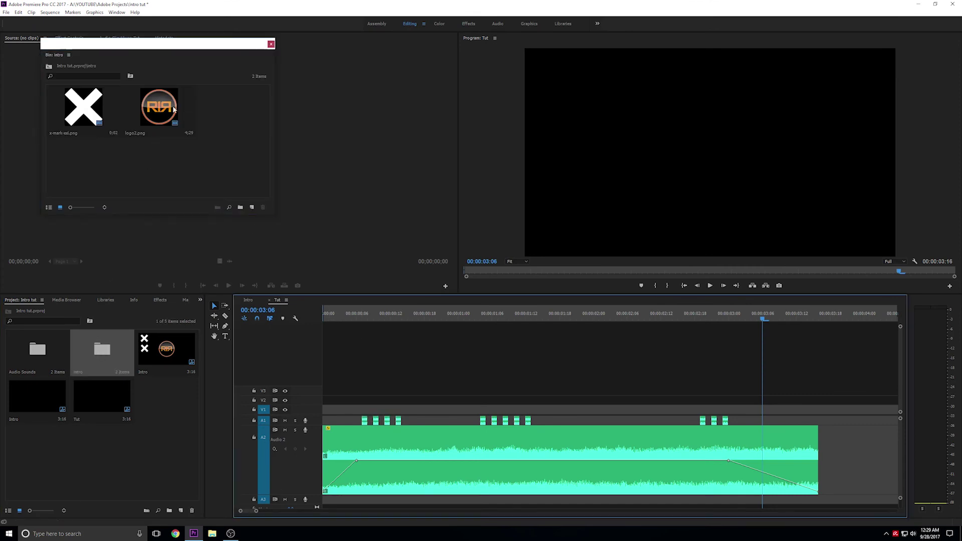
Step: Place logo2.png on V1 and x-mark-xxl.png above it at the sequence start
click(156, 107)
drag(156, 107, 332, 410)
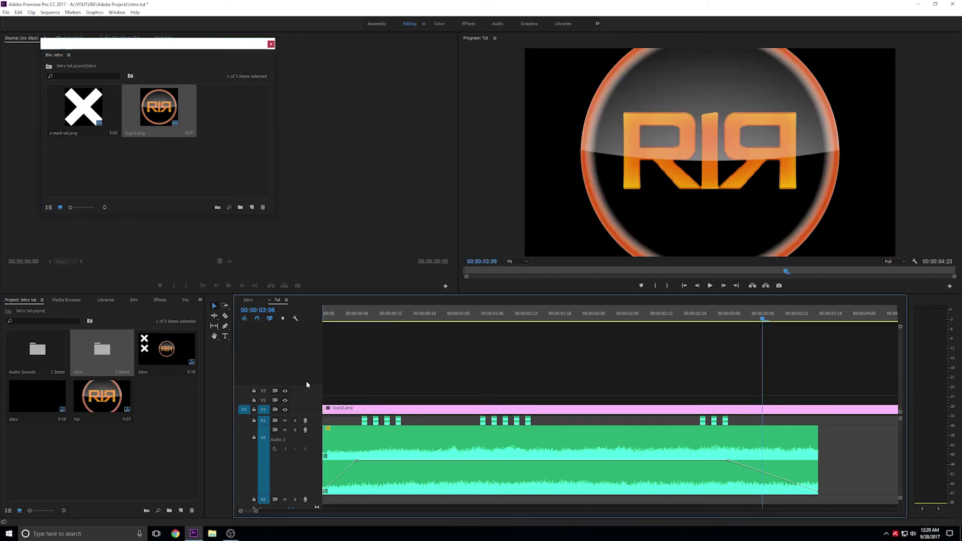
drag(84, 105, 325, 391)
drag(326, 315, 317, 319)
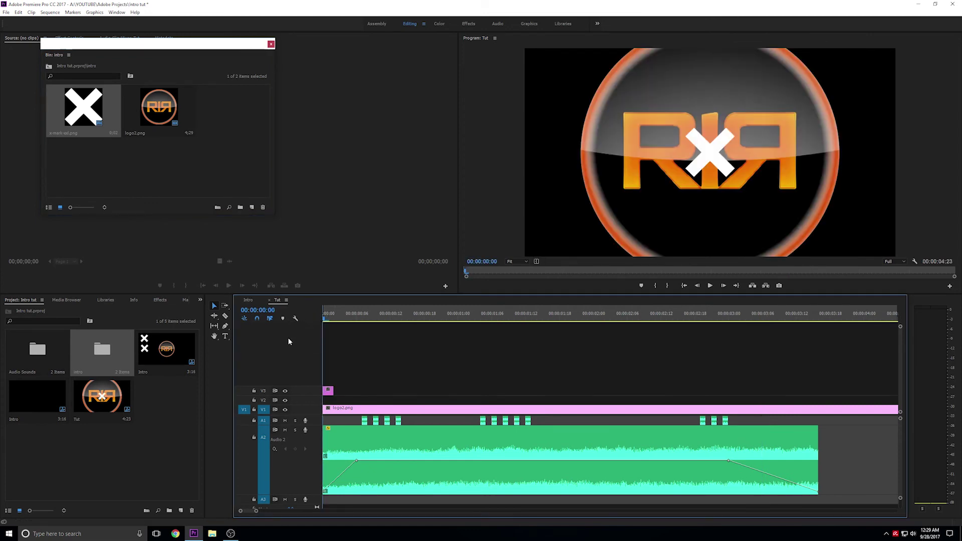
Step: Trim logo2.png to end at 3:16 and start seven frames in, then preview frame 8
key(ctrl+w)
key(minus)
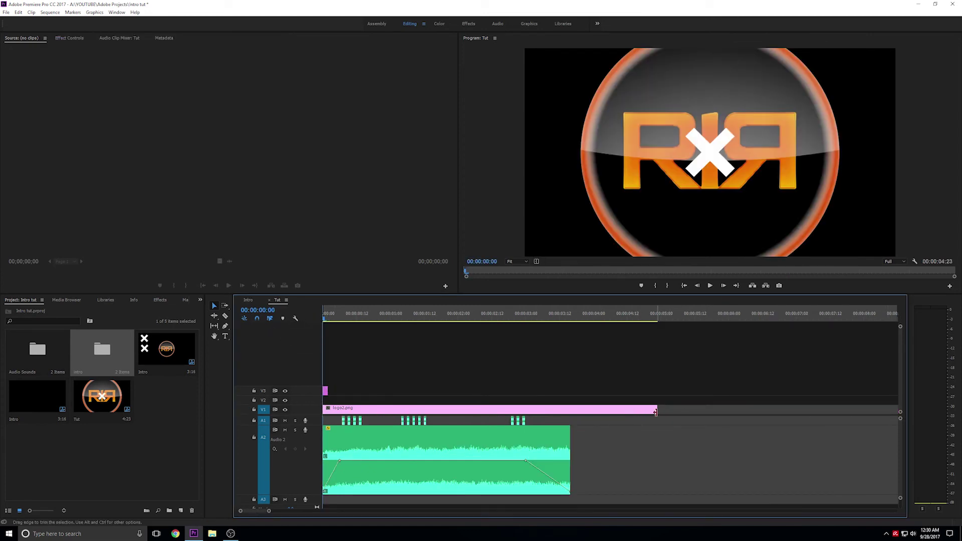
drag(656, 412, 526, 411)
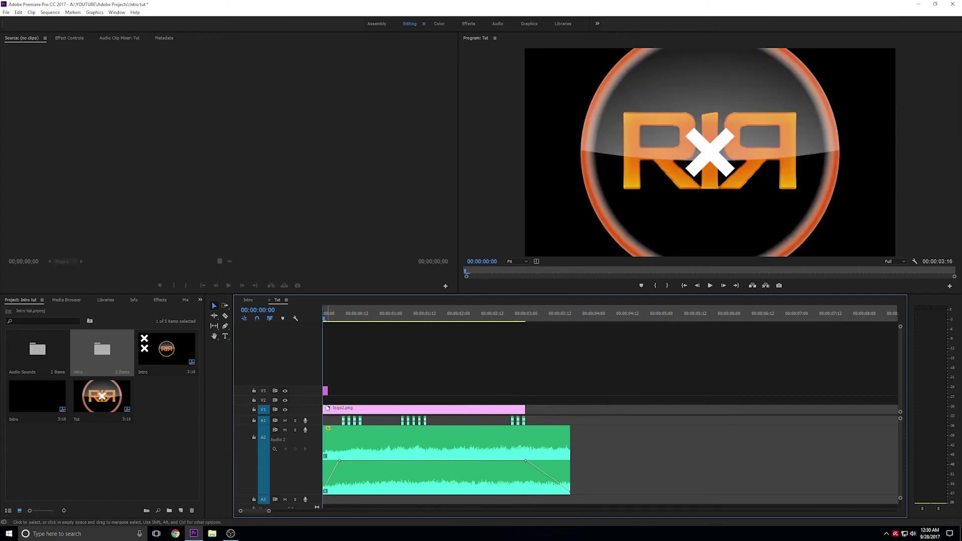
drag(327, 408, 524, 402)
key(=)
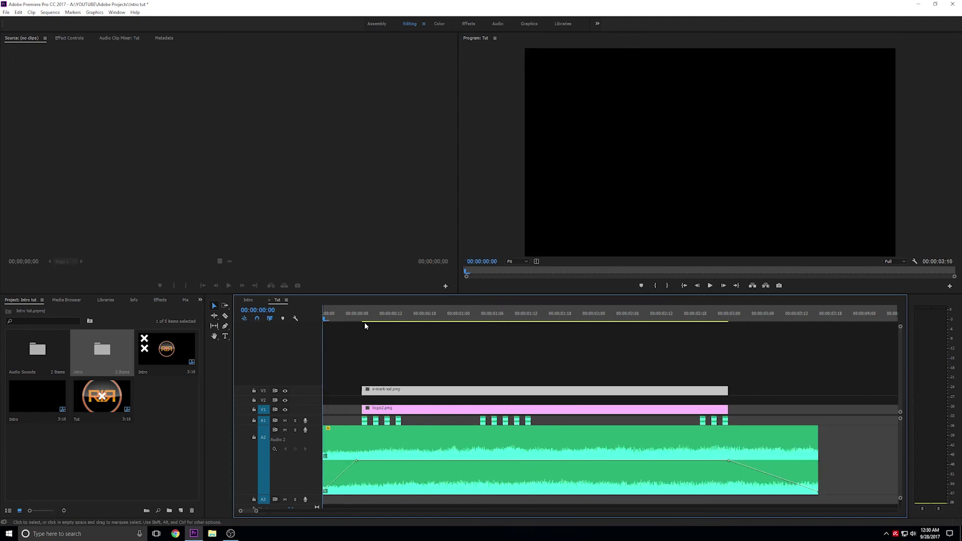
drag(365, 315, 366, 315)
key(=)
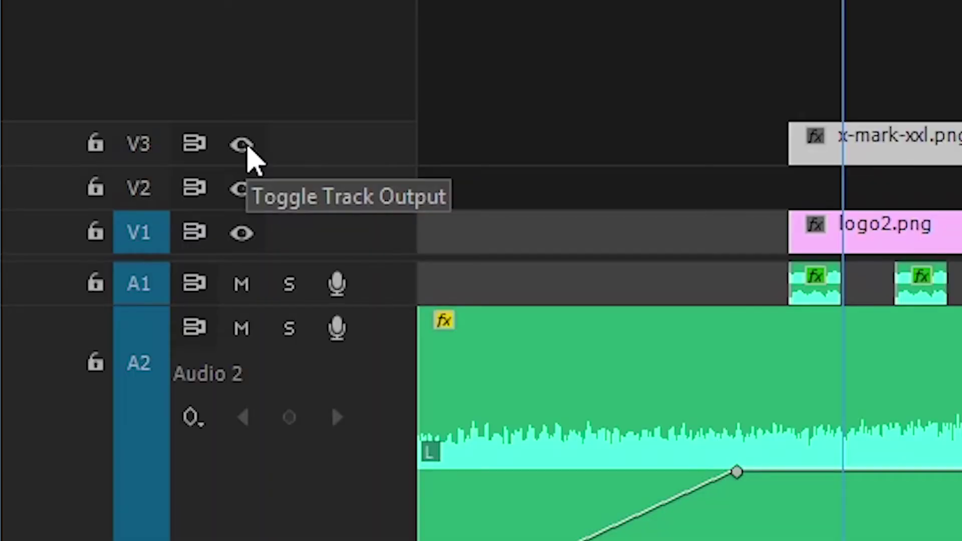
Step: Hide track V3 and scale logo2.png down from 168 to about 40
click(286, 391)
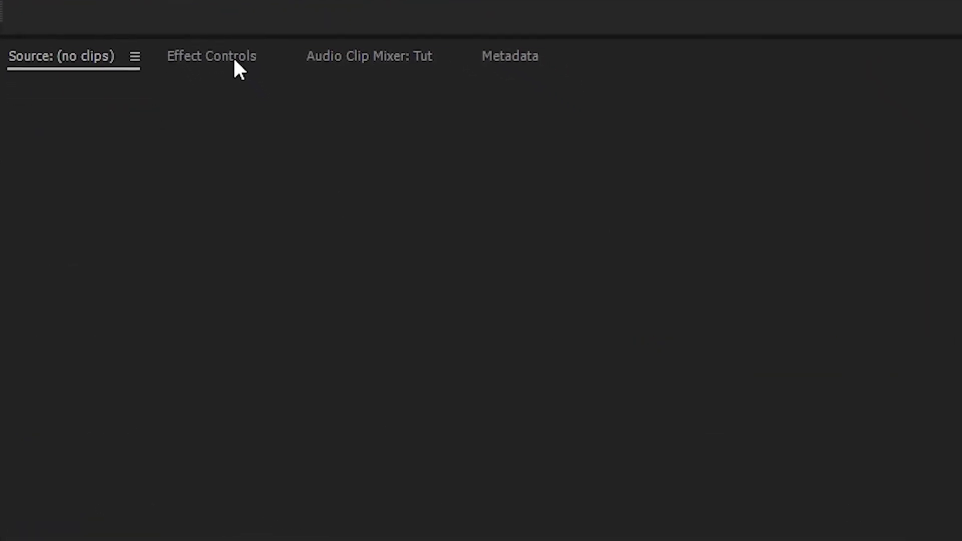
click(261, 90)
drag(529, 186, 546, 186)
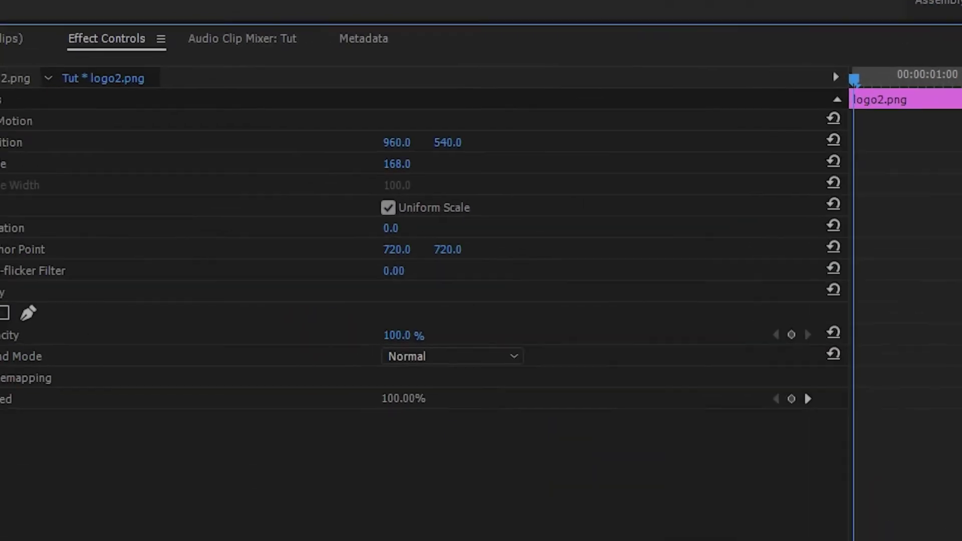
drag(642, 224, 605, 224)
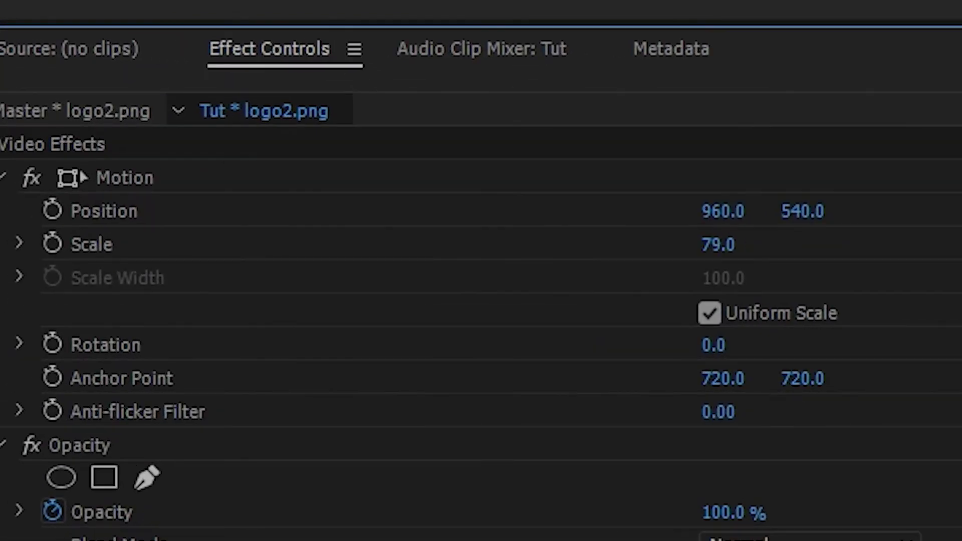
drag(719, 245, 687, 245)
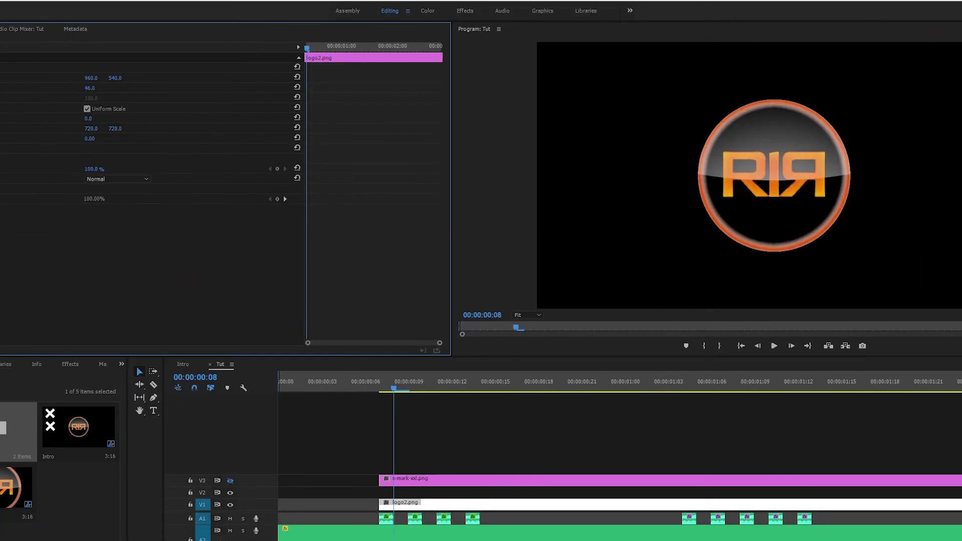
drag(90, 88, 75, 88)
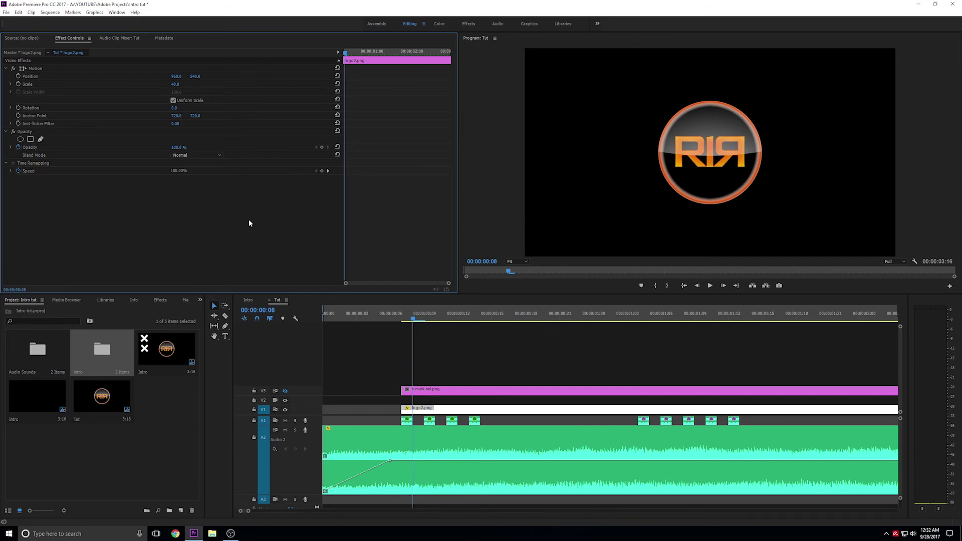
Step: Split logo2.png and x-mark-xxl.png together at frame 8, then select the right-hand X piece
click(420, 351)
click(418, 411)
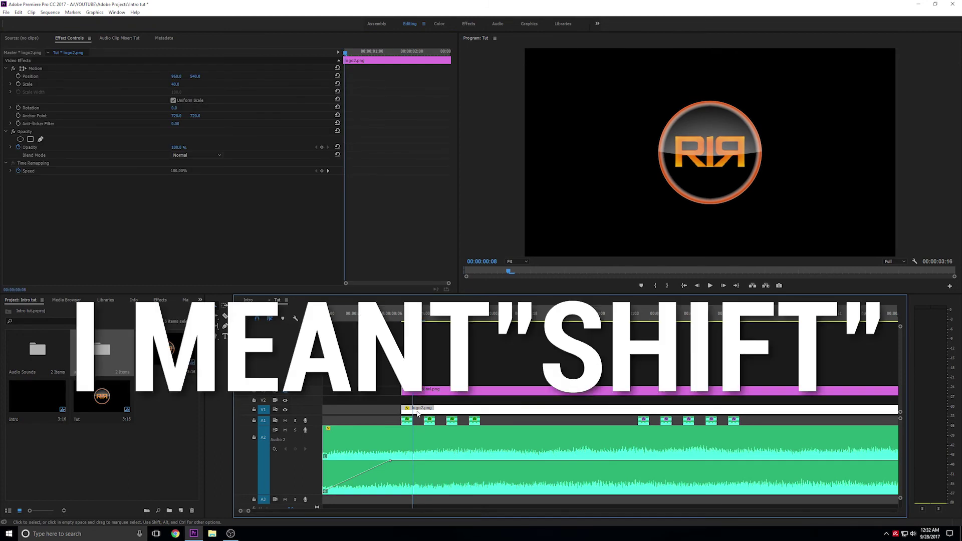
shift+click(424, 394)
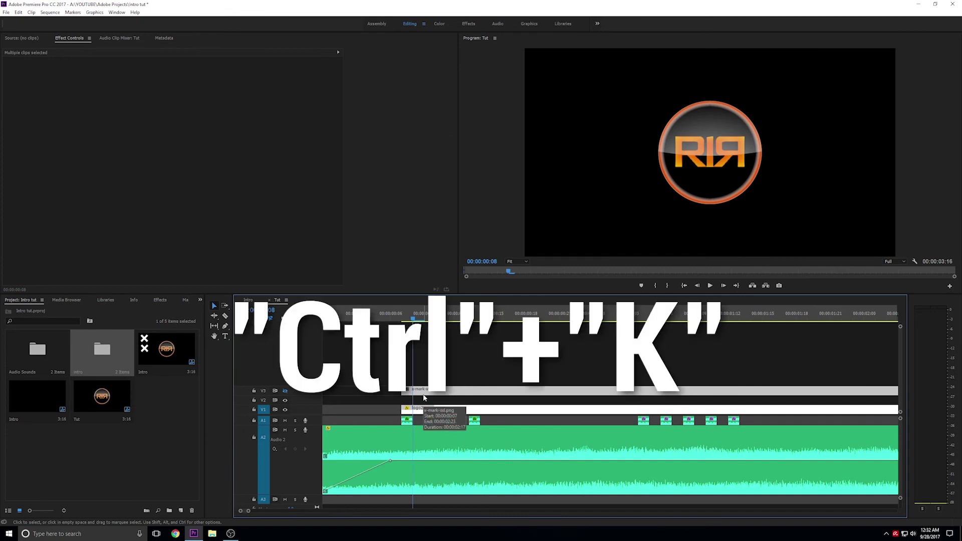
key(ctrl+k)
click(425, 392)
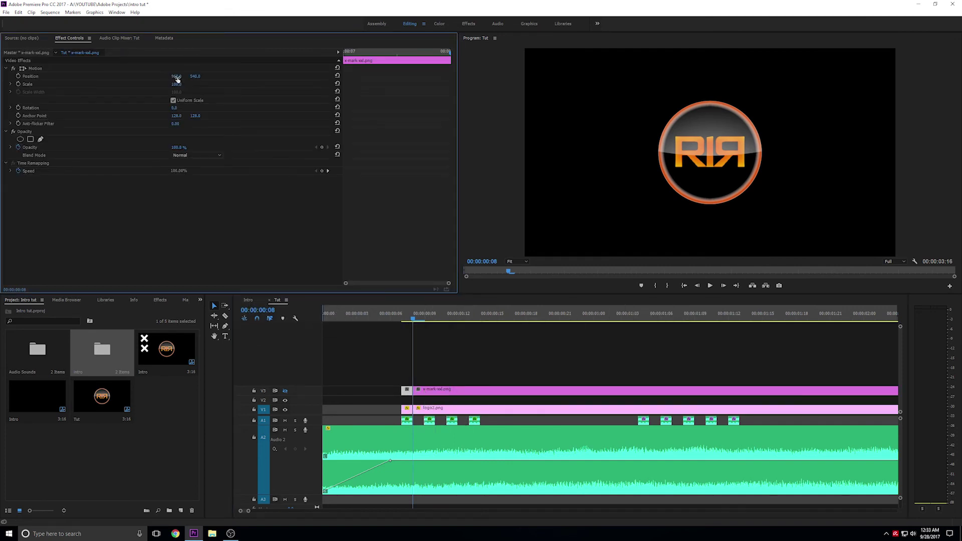
Step: Turn V3 back on and move the X to about 170, 540, left of the logo
click(286, 391)
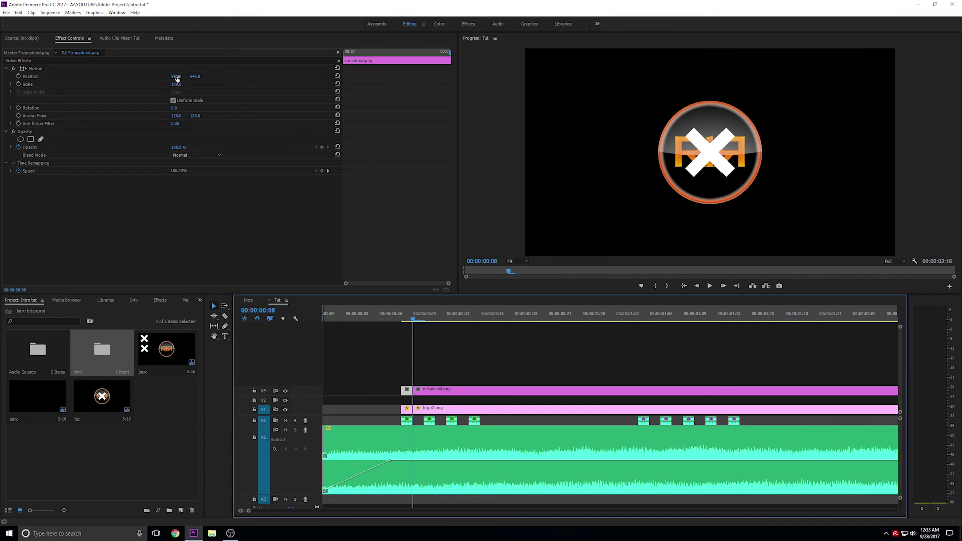
click(178, 78)
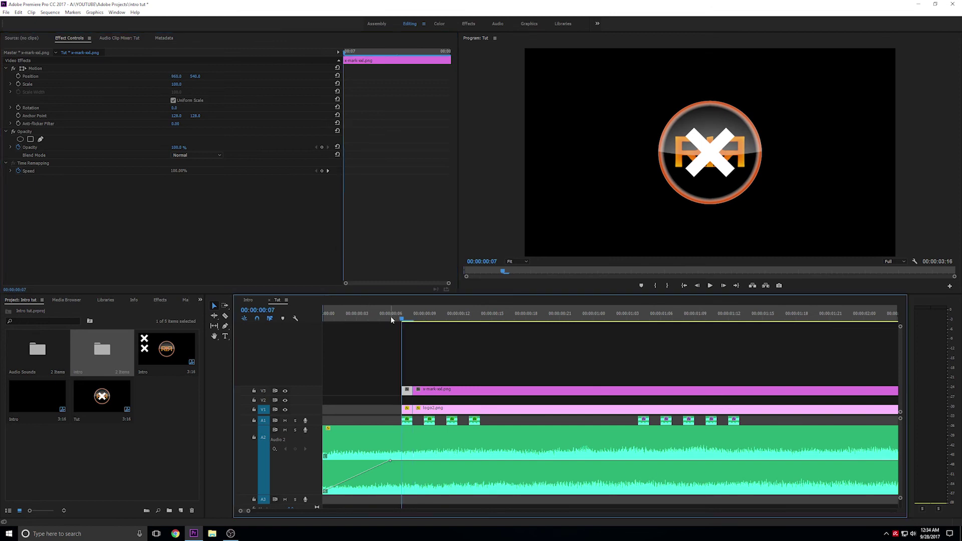
click(404, 319)
click(59, 39)
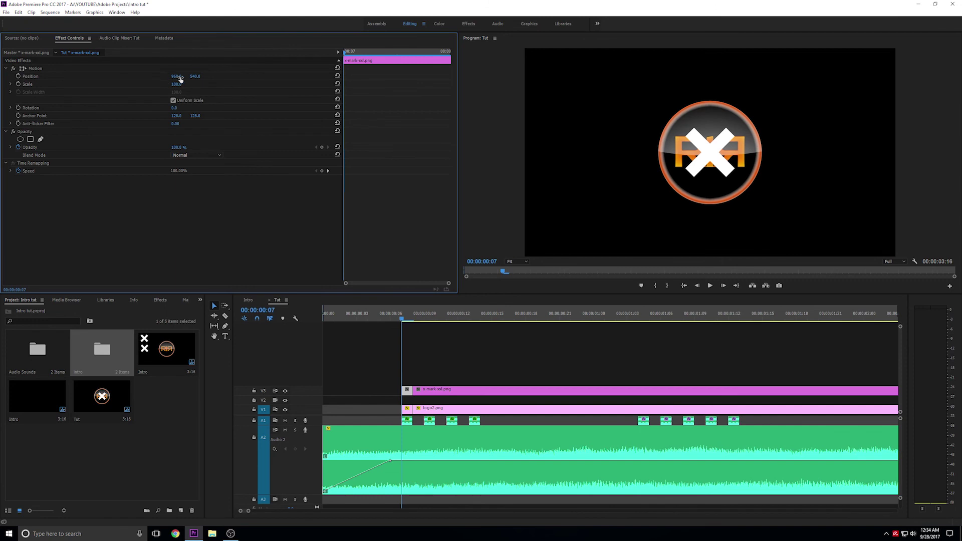
drag(176, 76, 14, 76)
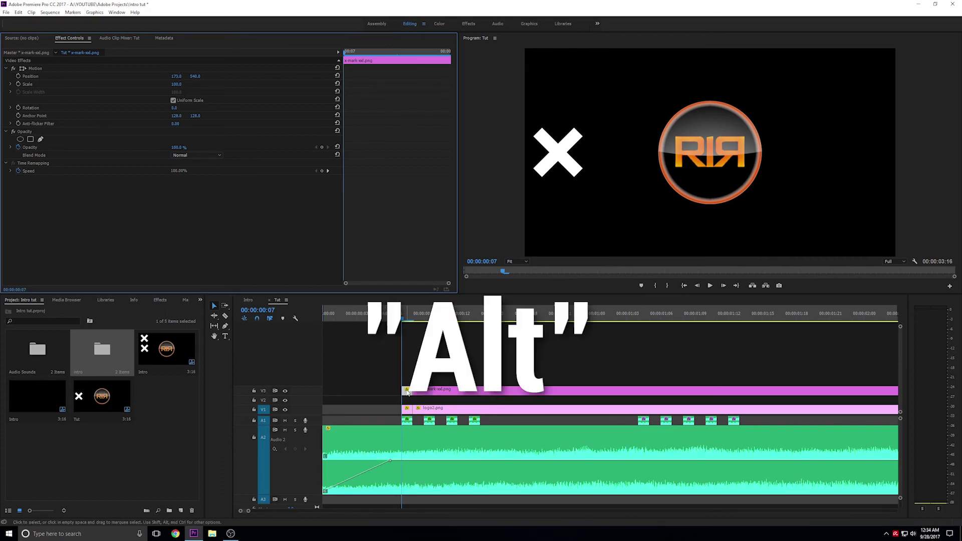
Step: Alt-drag a copy of the opening X piece to V2 and set Position Y to 755
alt+click(409, 395)
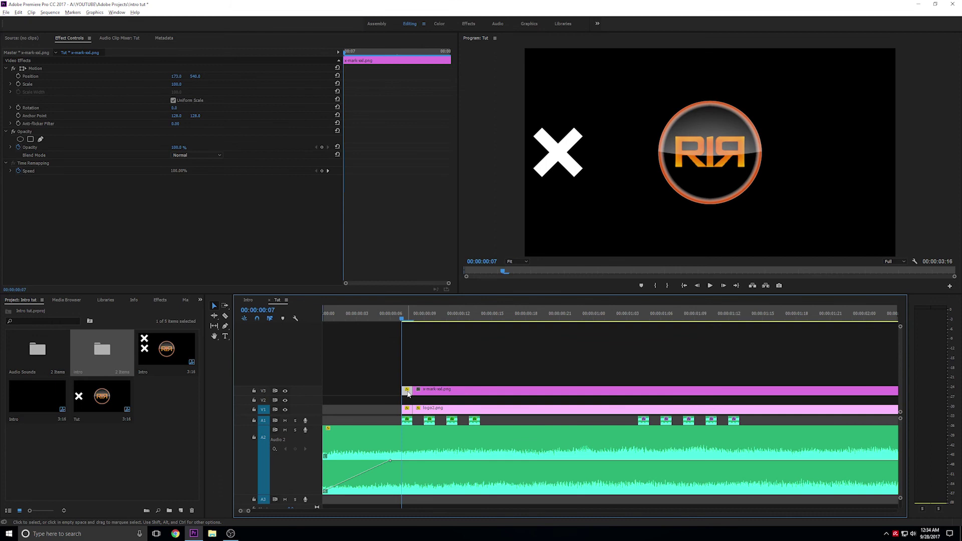
drag(408, 394, 407, 402)
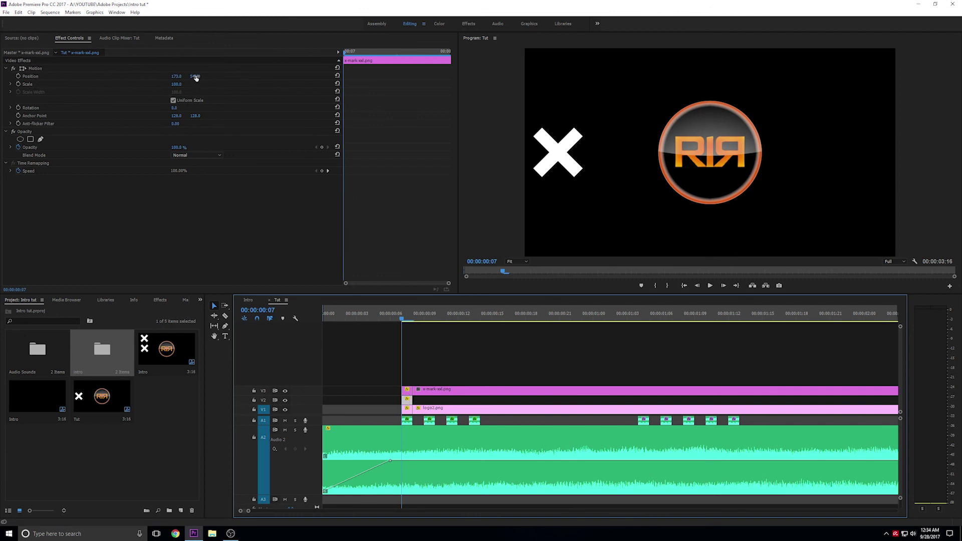
click(195, 76)
drag(196, 76, 398, 76)
click(424, 315)
Step: Lock A2 and split the logo and X clips at every frame from frame 9
shift+click(430, 409)
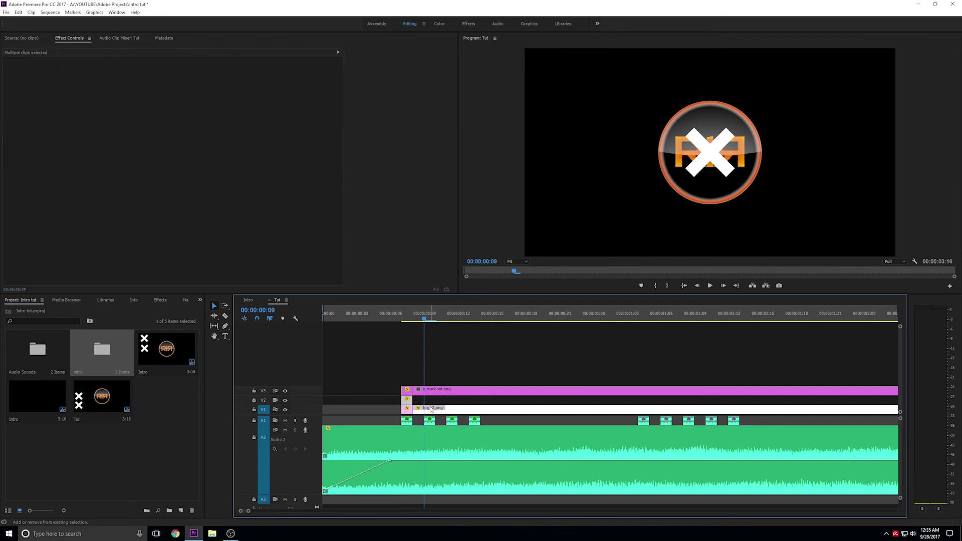
shift+click(436, 392)
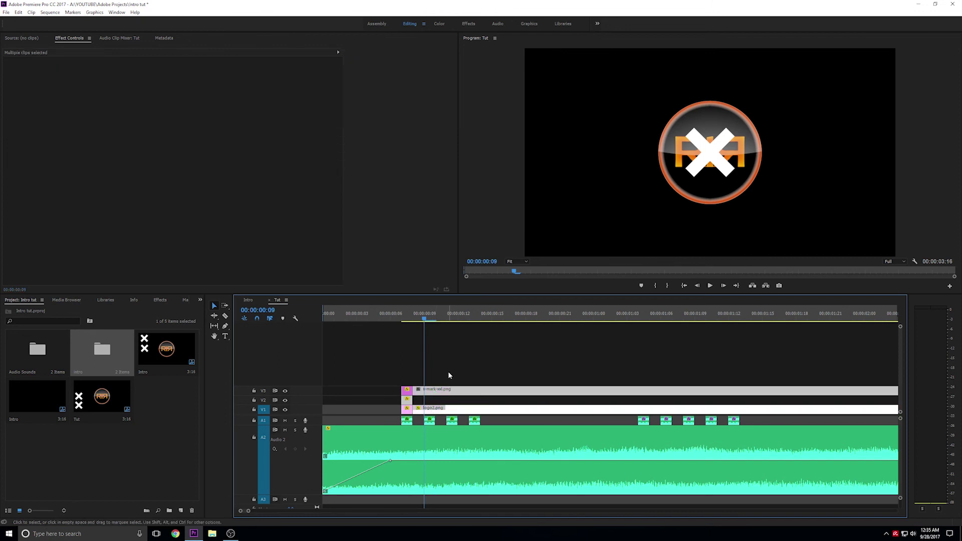
key(ctrl+k)
key(Right)
key(ctrl+k)
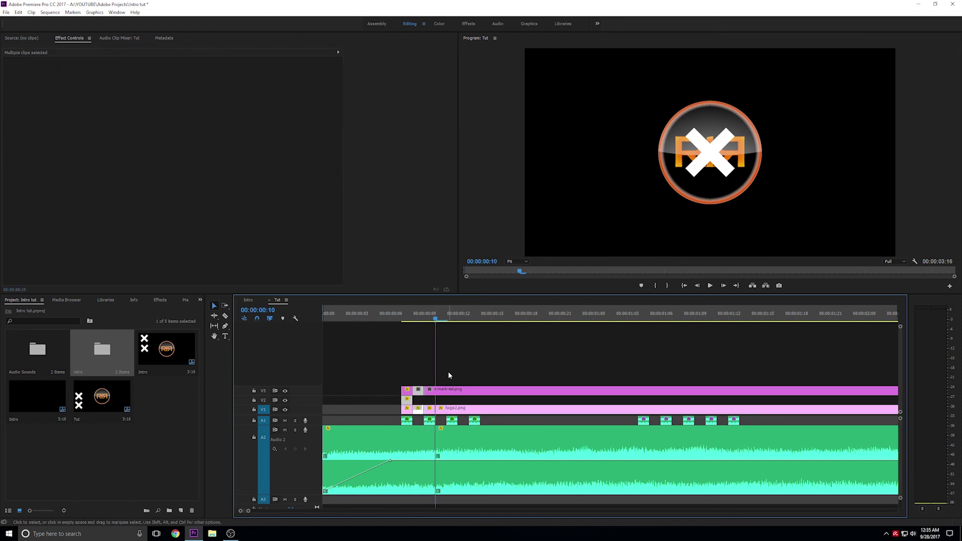
click(254, 438)
key(Right)
key(ctrl+k)
key(Right)
key(ctrl+k)
key(Right)
key(ctrl+k)
key(Right)
key(ctrl+k)
key(Right)
key(ctrl+k)
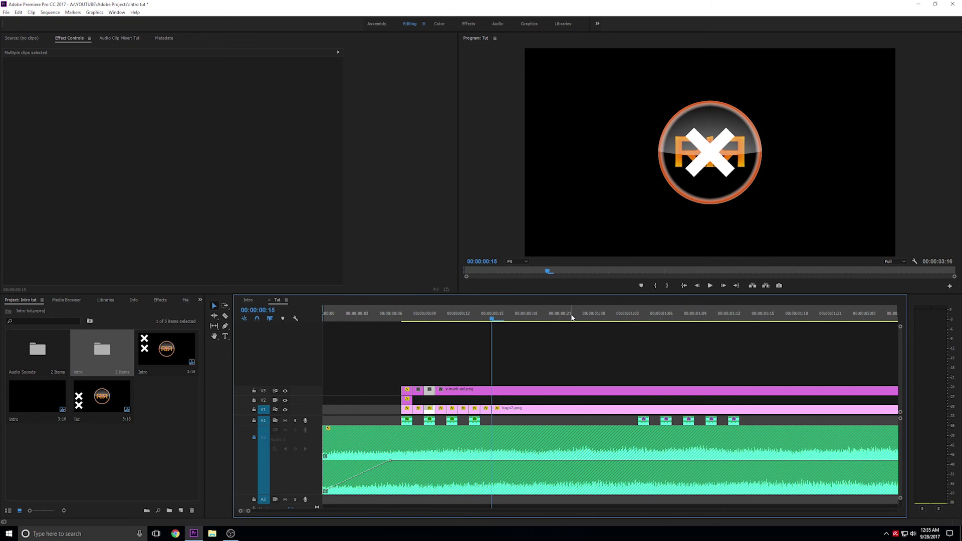
Step: Split the V3 X clip at frame 11 and onward, then scrub to frame 16 to check
drag(459, 399, 458, 399)
click(448, 317)
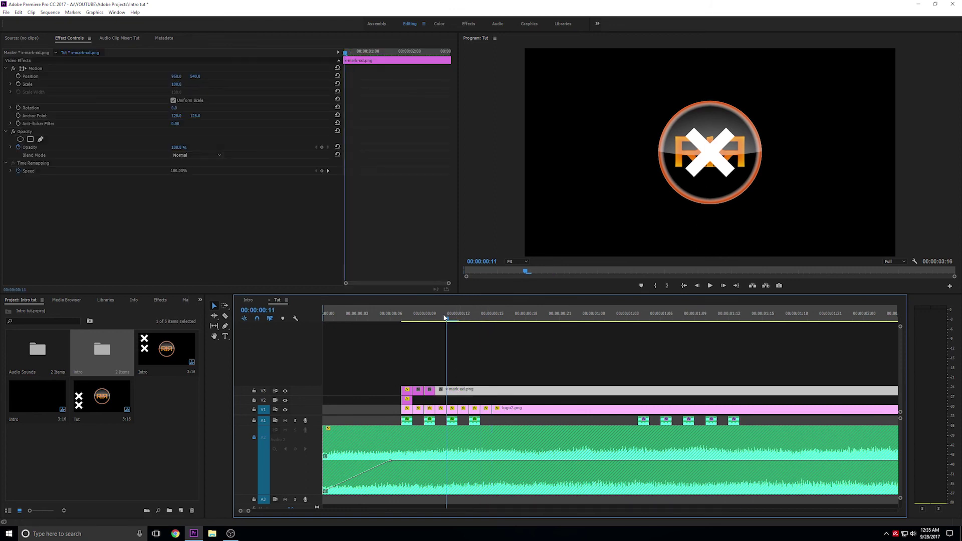
key(ctrl+k)
key(Right)
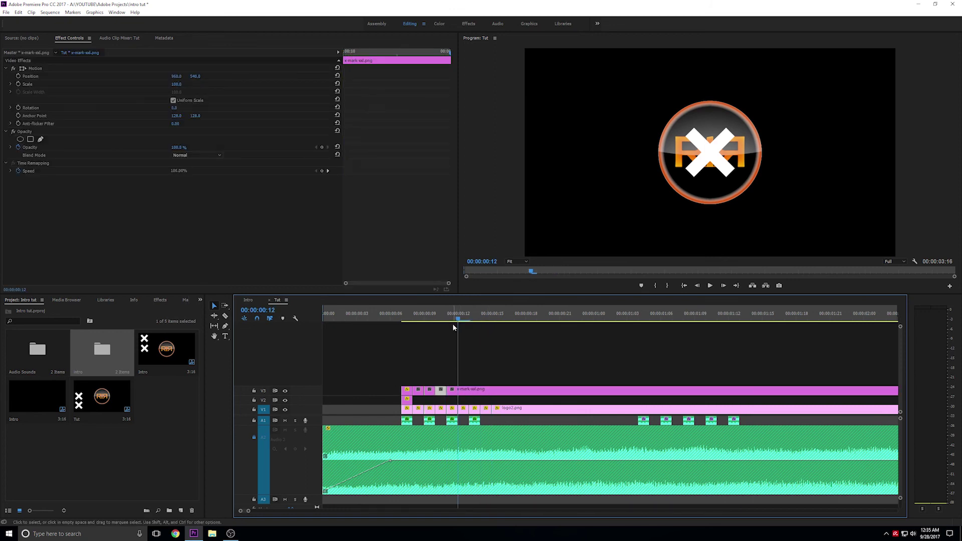
drag(493, 366, 436, 400)
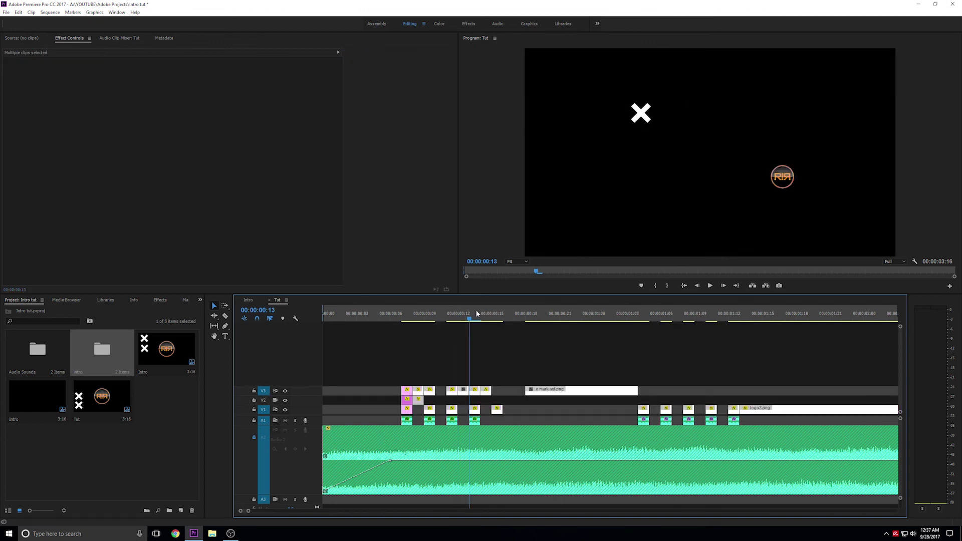
click(484, 314)
drag(483, 315, 539, 316)
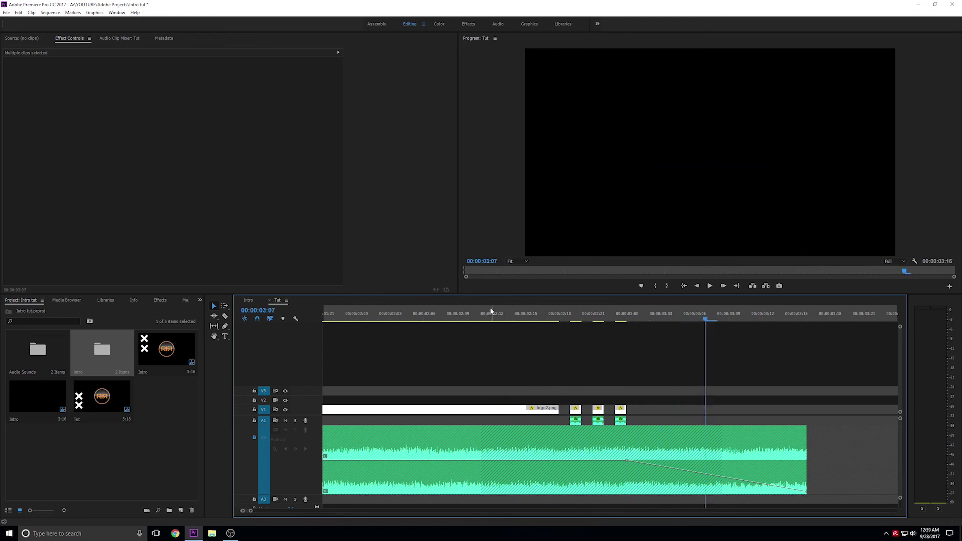